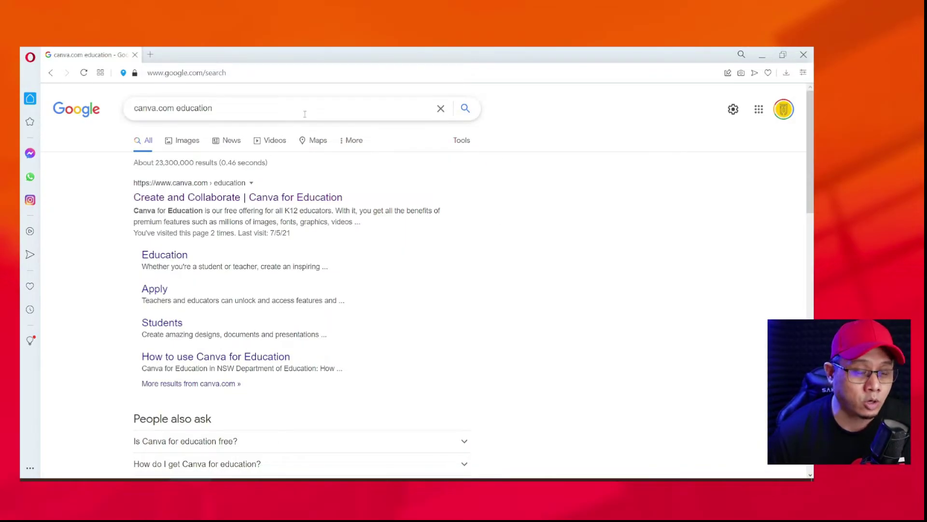
- Open the 'Create and Collaborate | Canva for Education' result from the Google results
left_click(317, 198)
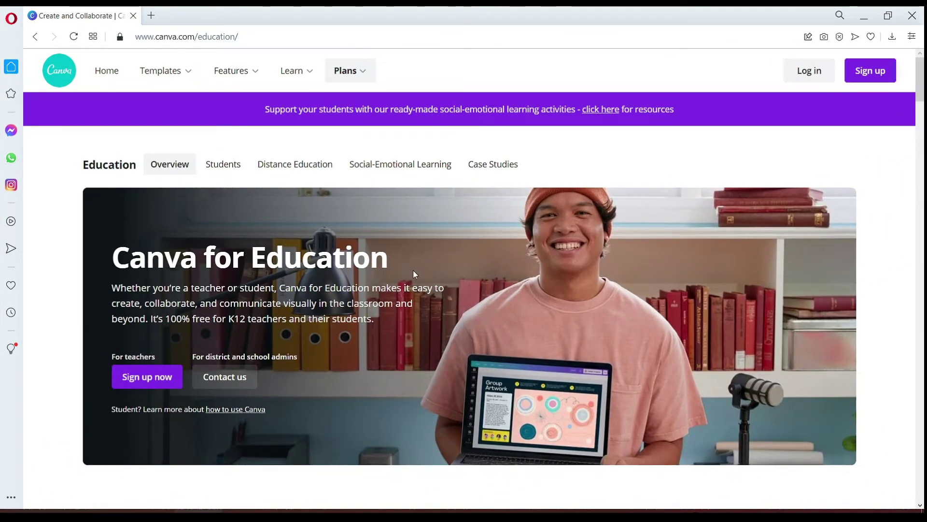
- Scroll down the Canva for Education page and choose 'Register now for free'
scroll(342, 321, "down", 10)
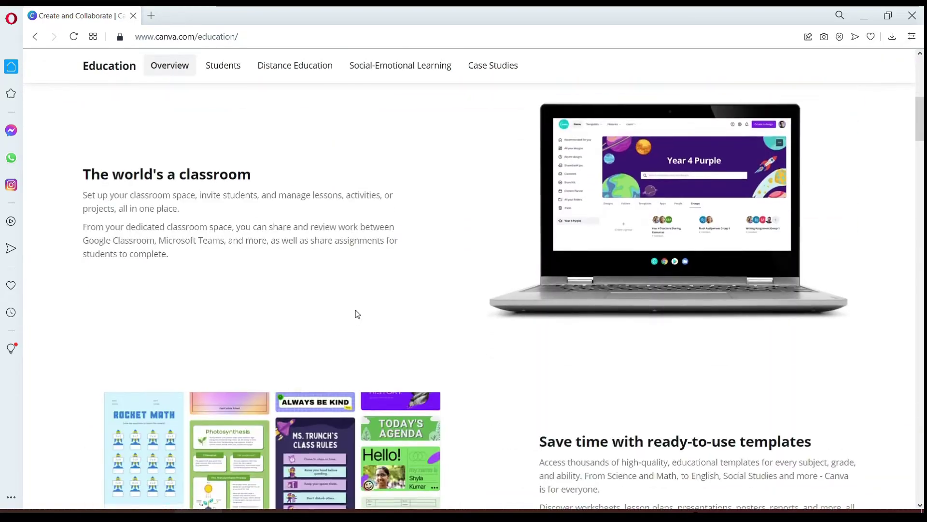
scroll(356, 318, "down", 10)
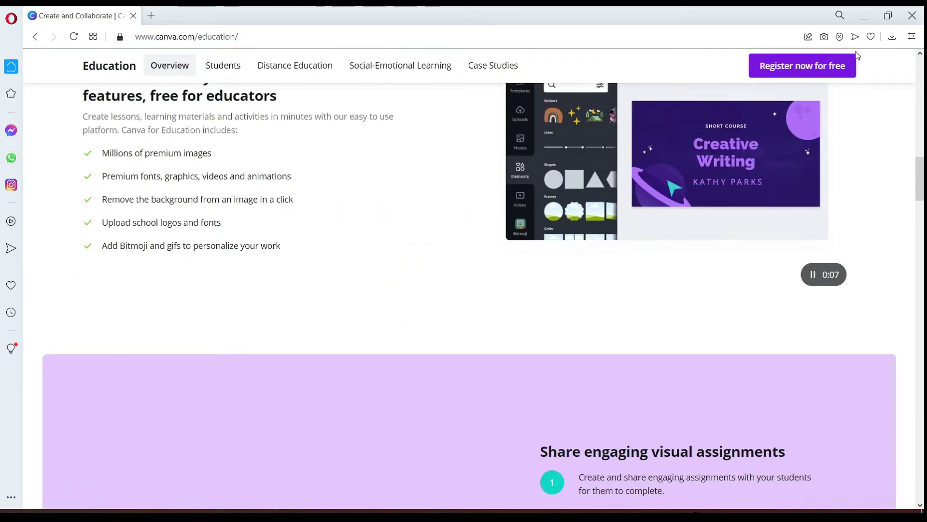
left_click_drag(837, 57, 845, 61)
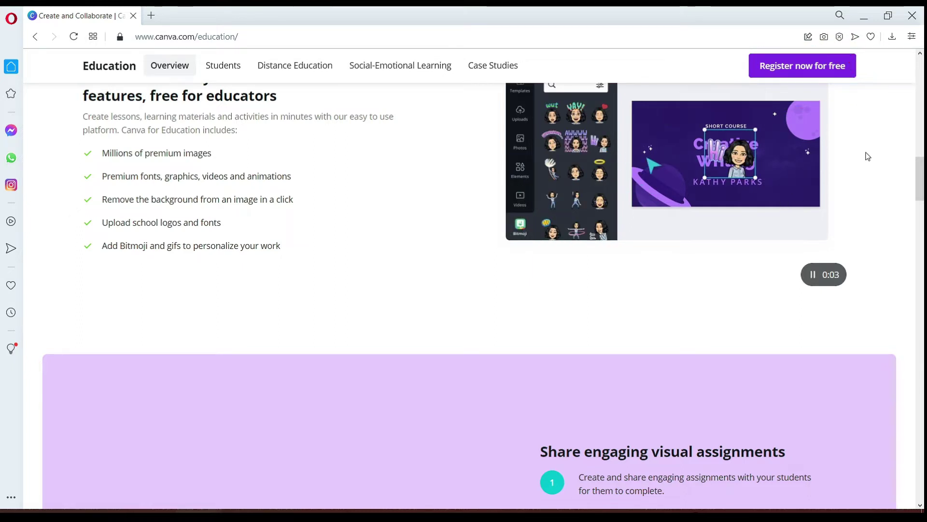
left_click(792, 63)
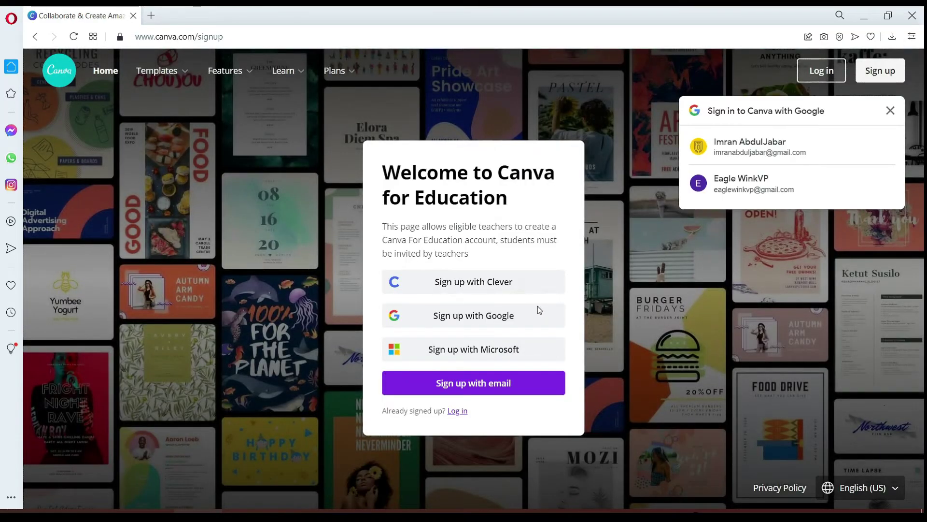
- Sign up with email, autofilling the saved name and e-mail and entering a strong password
left_click(500, 389)
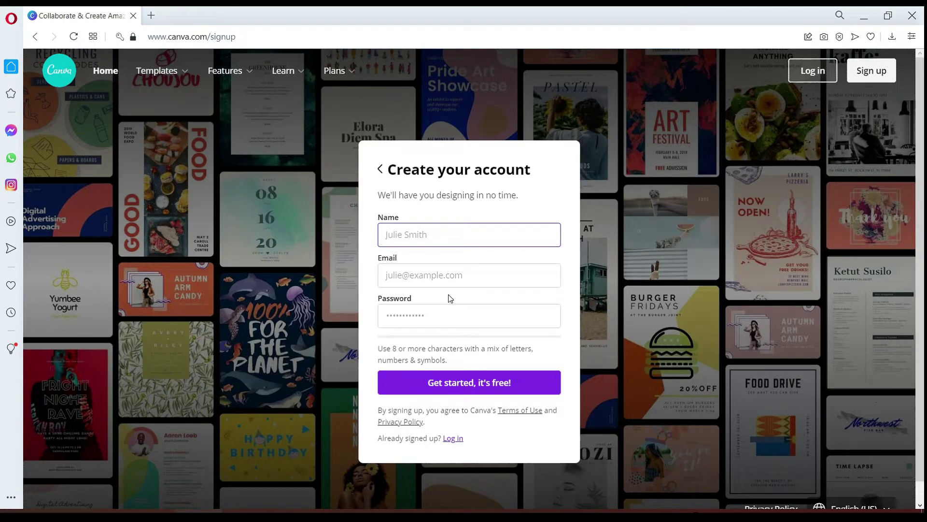
type("Ilyas Fahmi")
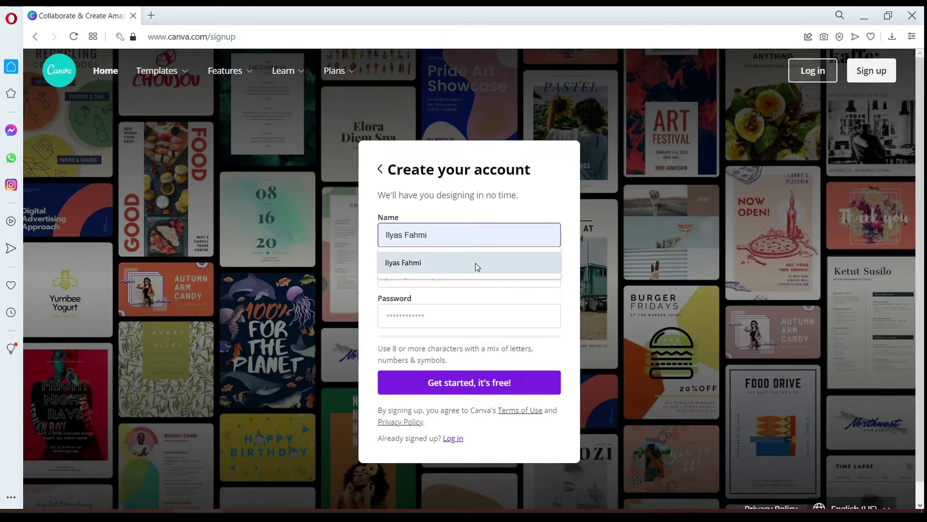
left_click(475, 263)
left_click(514, 271)
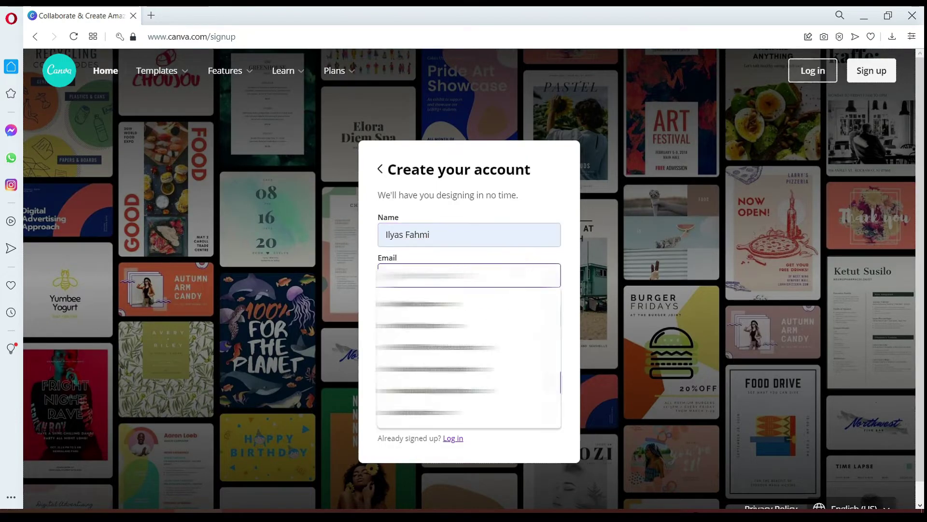
left_click(468, 343)
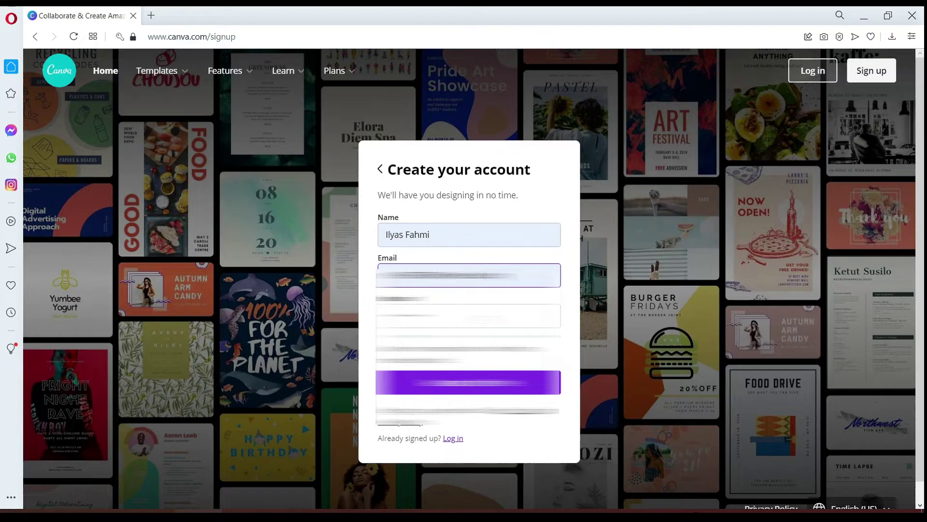
left_click(578, 304)
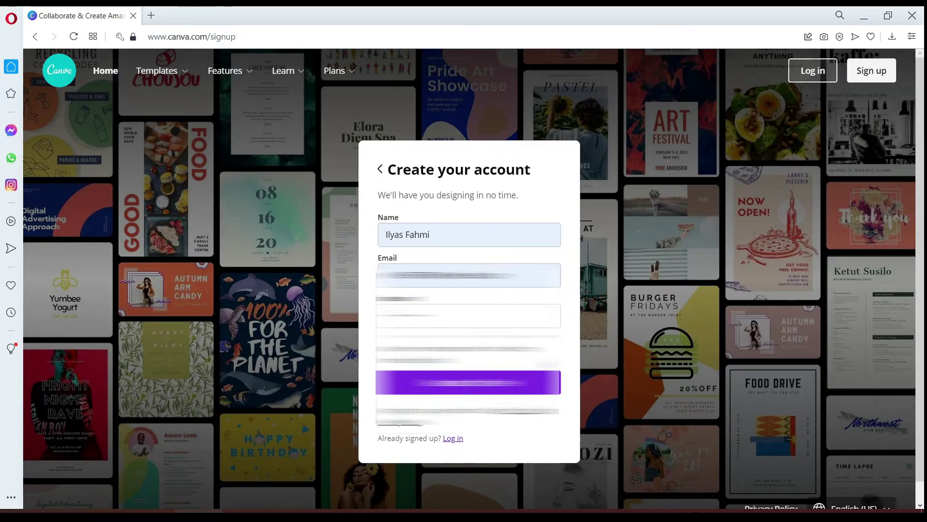
left_click(493, 309)
type("••••••••••••")
left_click(570, 354)
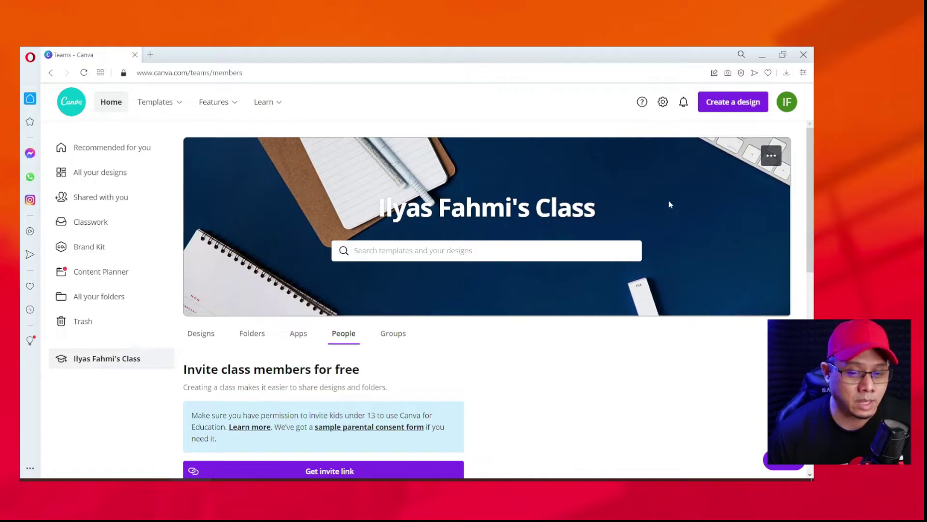
- In Account settings, leave the intended use as Student, then go back to Home
left_click(786, 106)
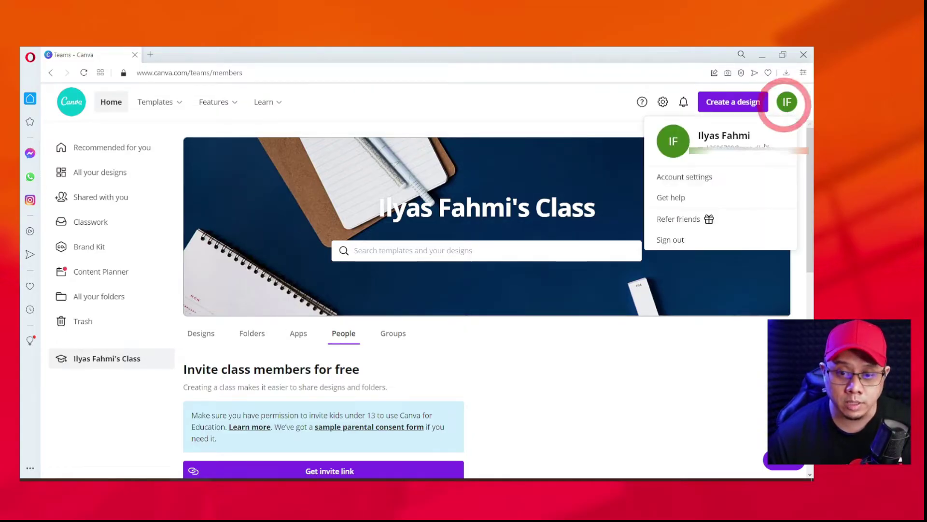
left_click(685, 178)
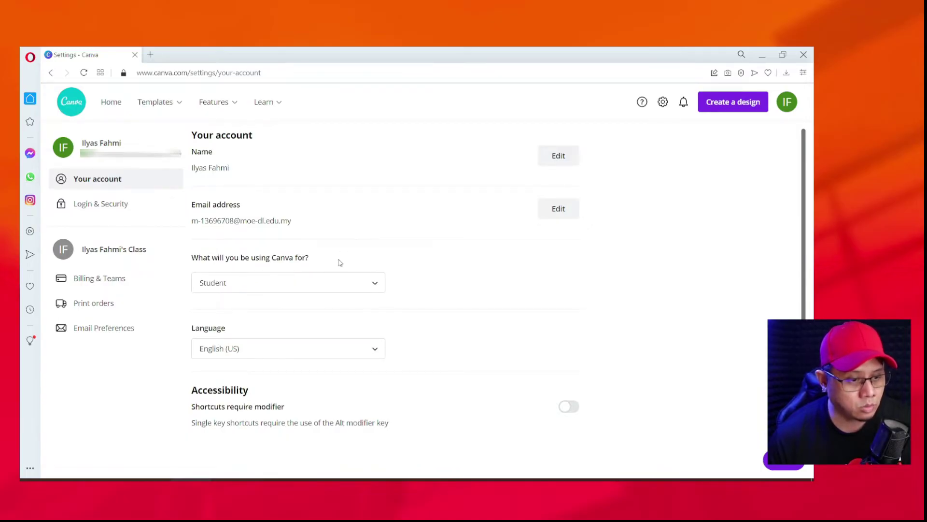
scroll(484, 300, "down", 1)
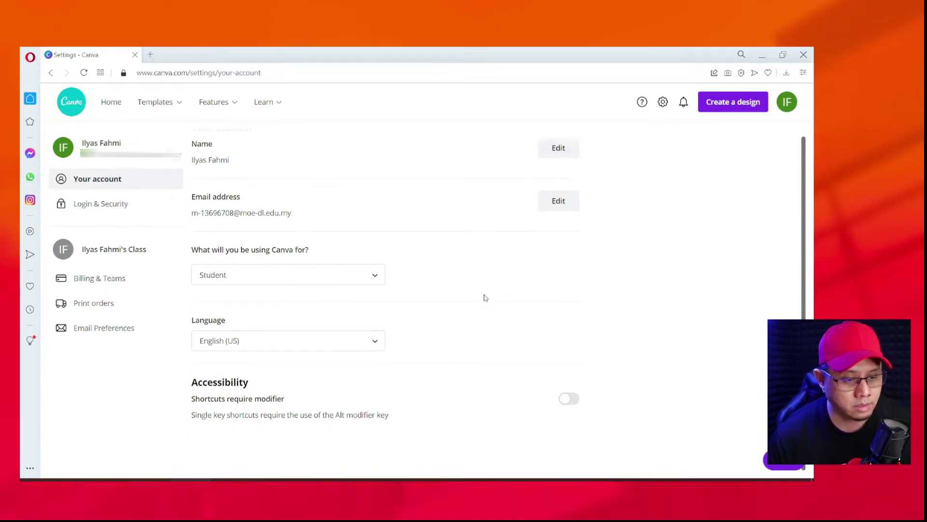
left_click(364, 281)
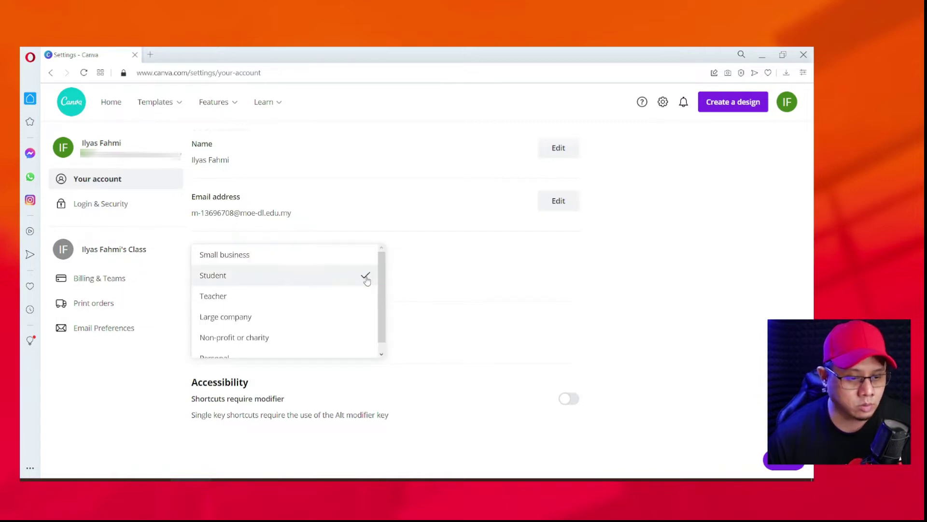
left_click_drag(383, 302, 385, 315)
left_click(596, 291)
left_click(111, 101)
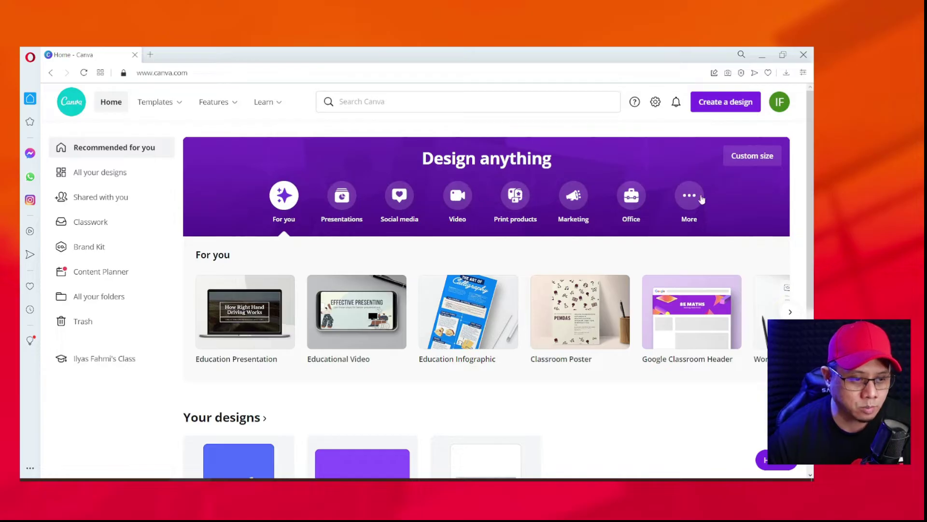
- Open the Brand Kit from the sidebar, showing empty logo, colour and font sections
left_click(90, 247)
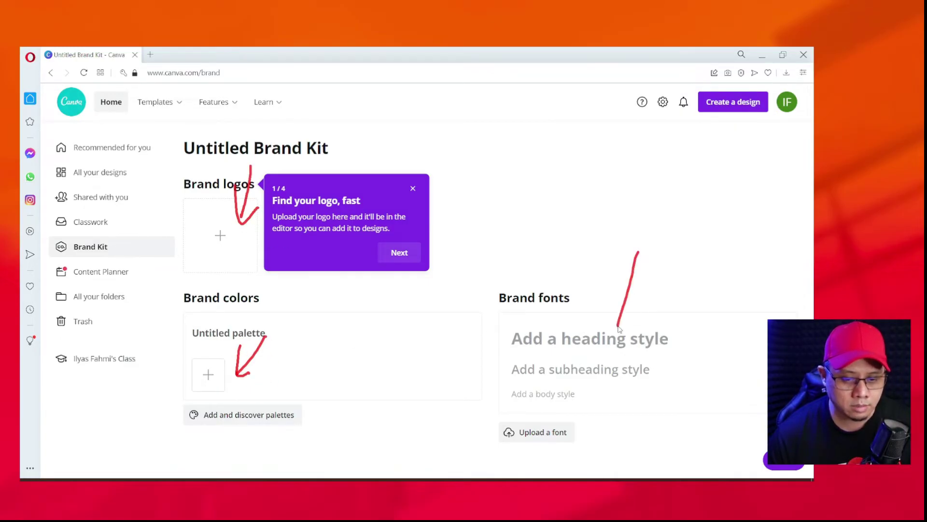
left_click_drag(584, 433, 621, 429)
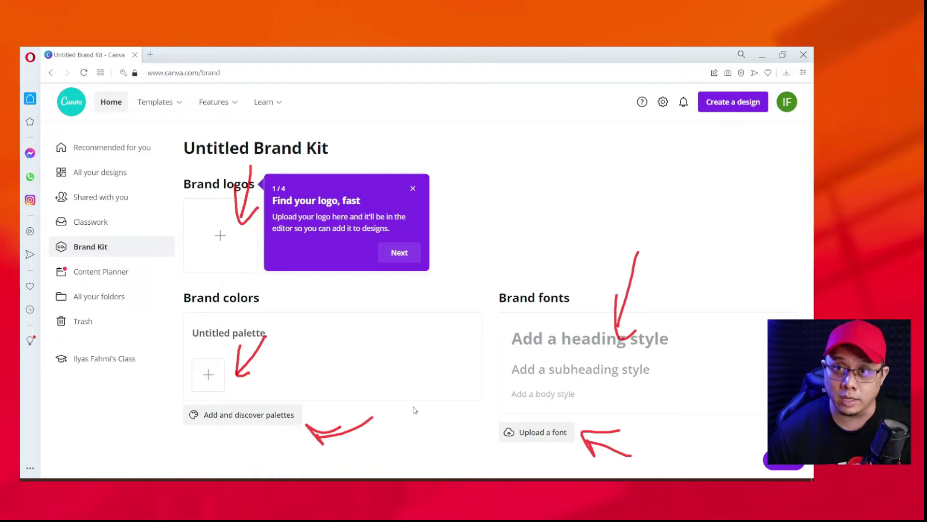
key("Escape")
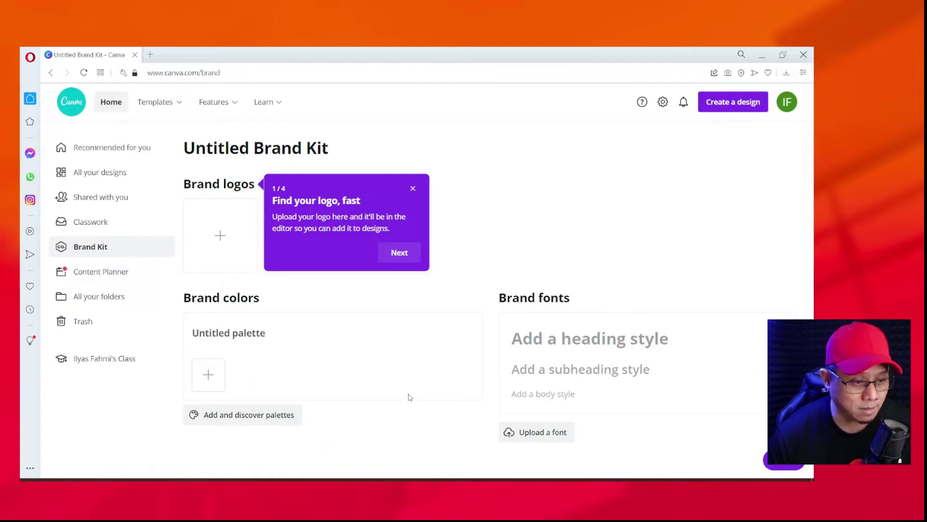
- Open the Content Planner and start adding a design on day 23
left_click(126, 271)
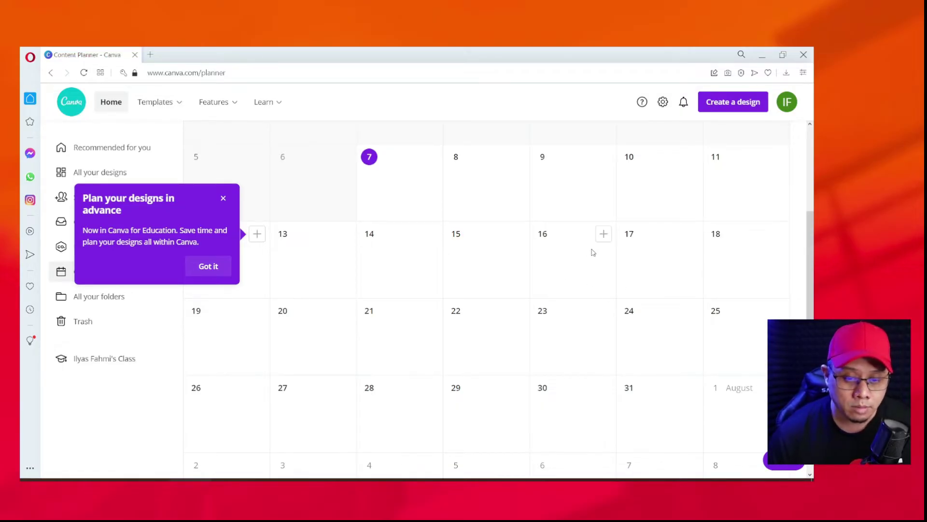
left_click(603, 311)
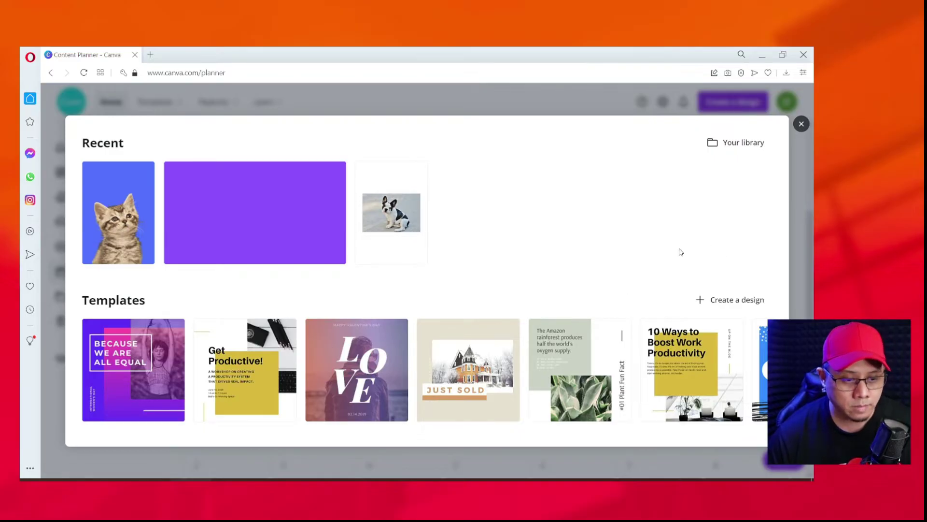
- Open the Get Productive! template from the picker and bring up its scheduling options
left_click(266, 370)
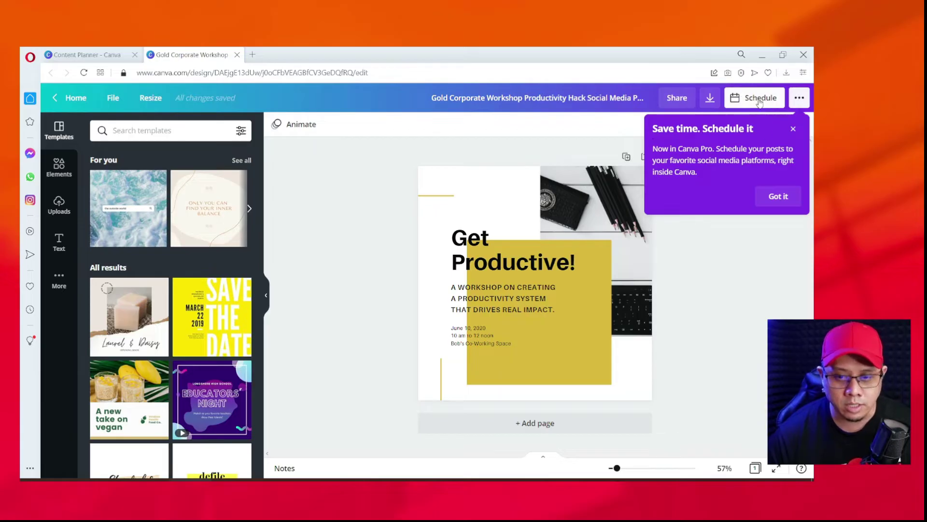
left_click(751, 99)
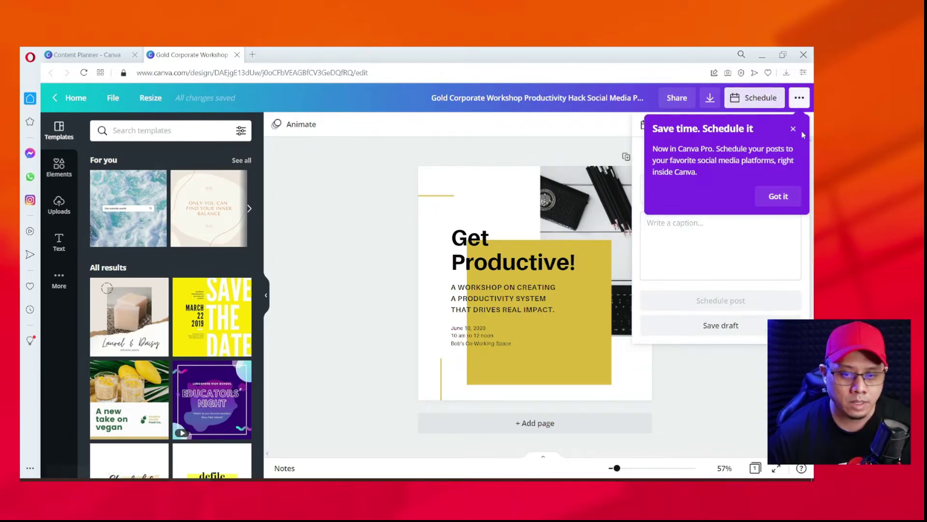
left_click(778, 197)
left_click(755, 97)
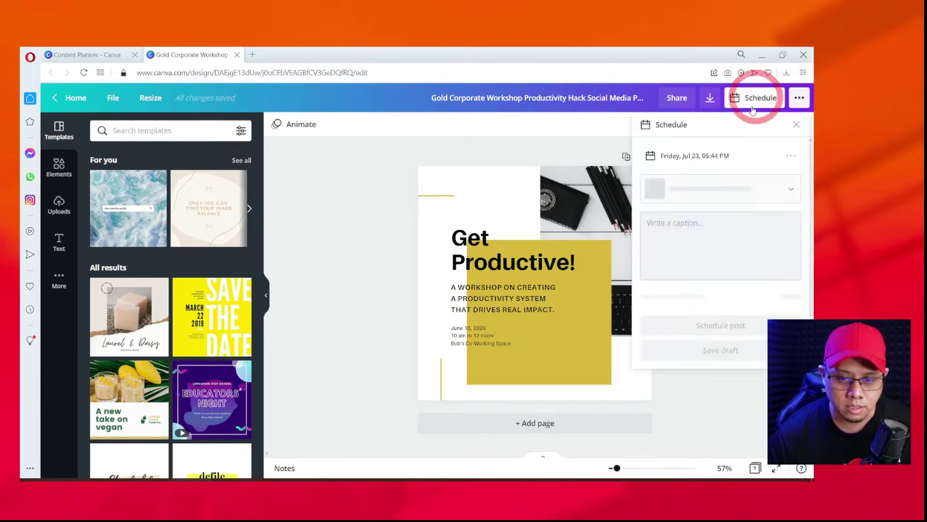
- Choose Facebook Page as the channel, close the Connect Facebook panel, and return to the Content Planner
left_click(662, 187)
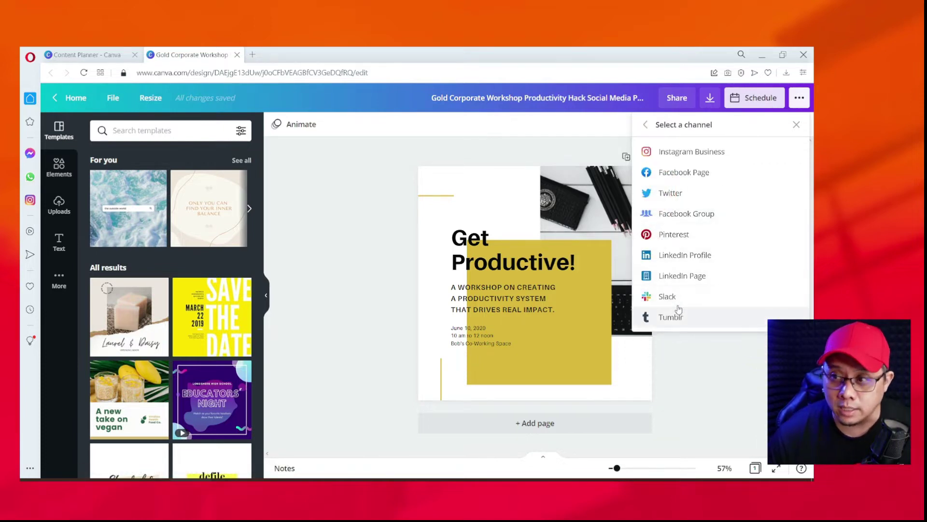
left_click(693, 173)
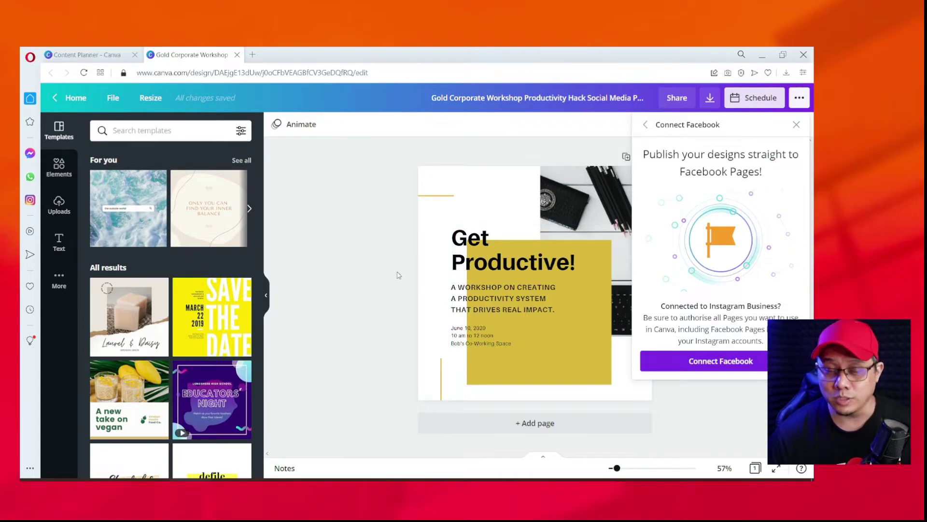
left_click(360, 282)
left_click(103, 56)
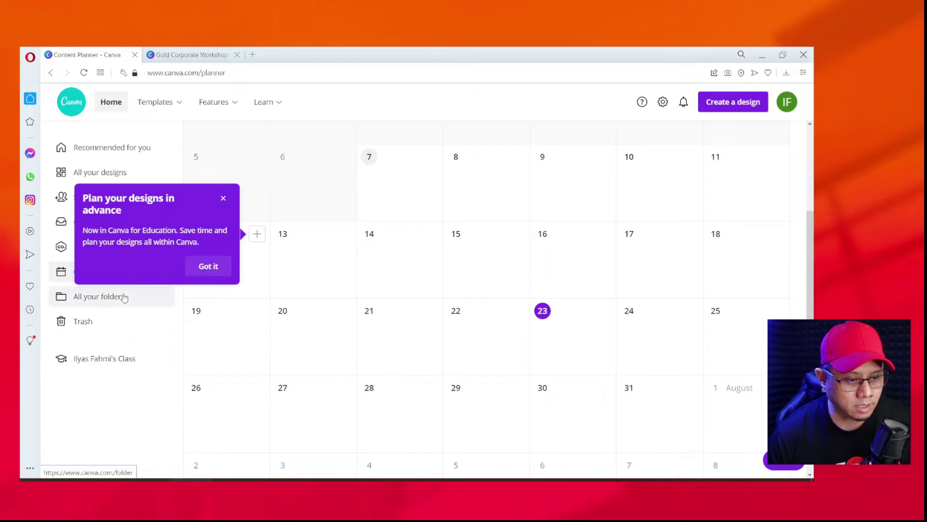
- Open All your folders and bring up the Create a design list
left_click(123, 296)
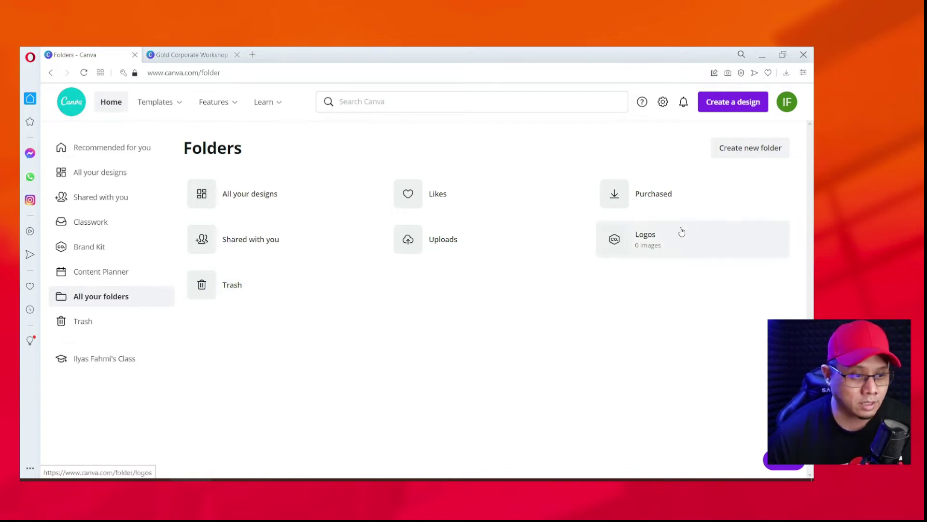
left_click(729, 102)
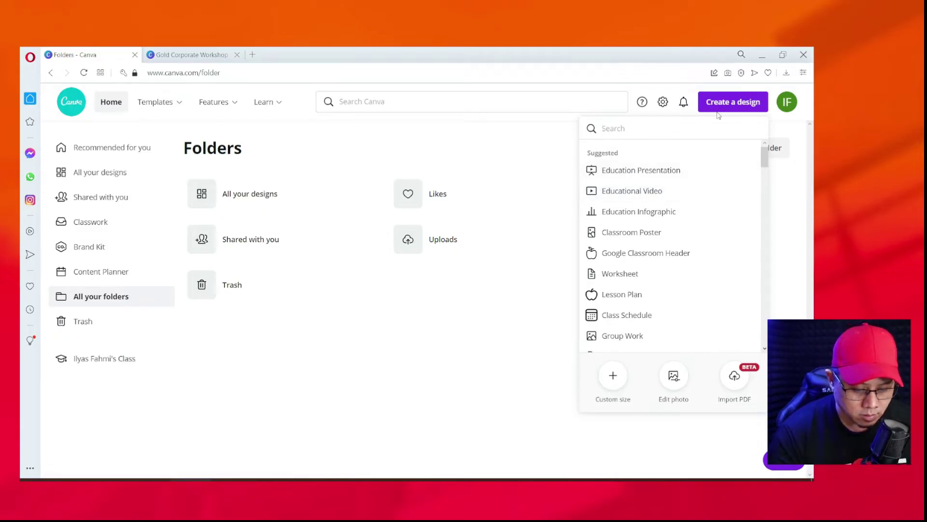
- Search 'faceb', start a blank Facebook Post, and browse its templates
type("faceb")
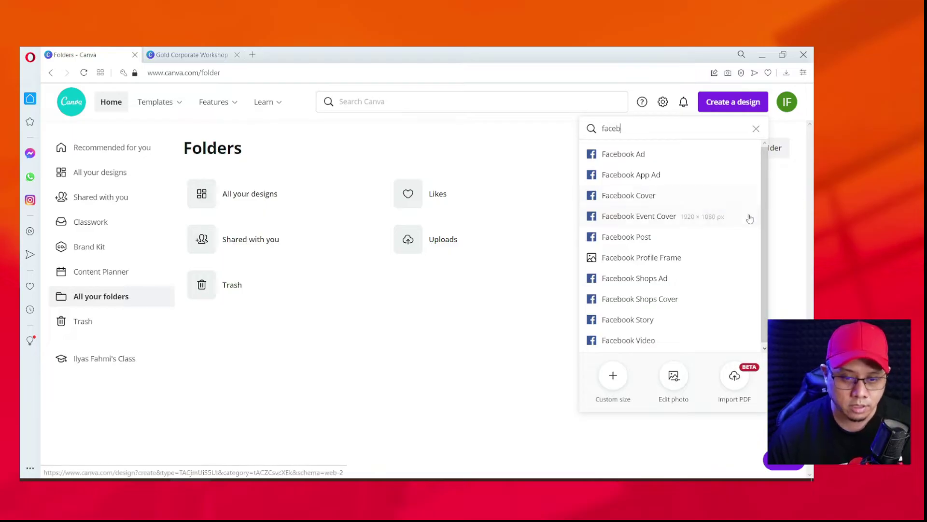
left_click(666, 239)
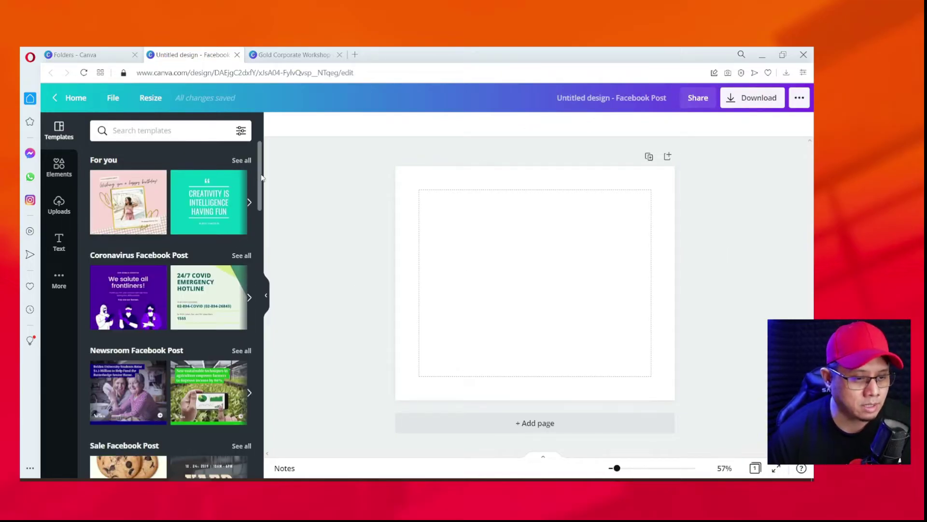
left_click(268, 263)
scroll(261, 290, "down", 10)
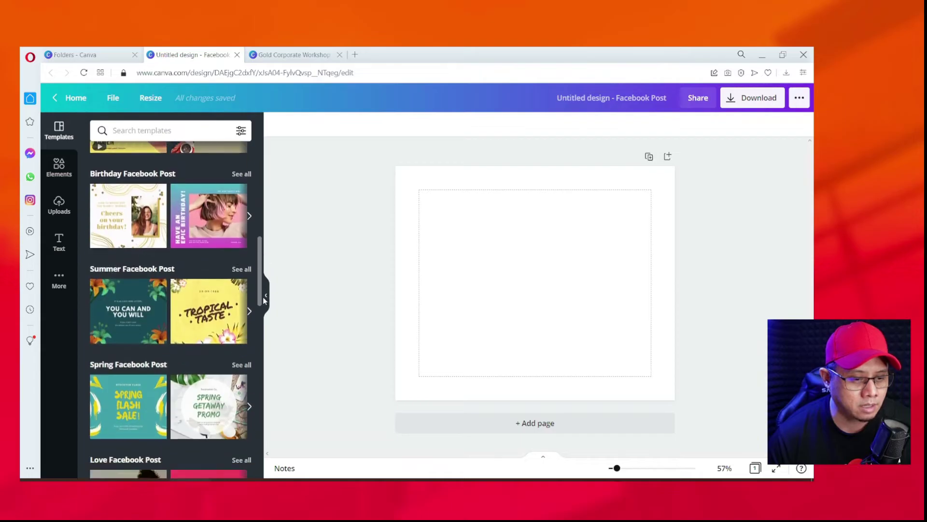
scroll(269, 365, "down", 3)
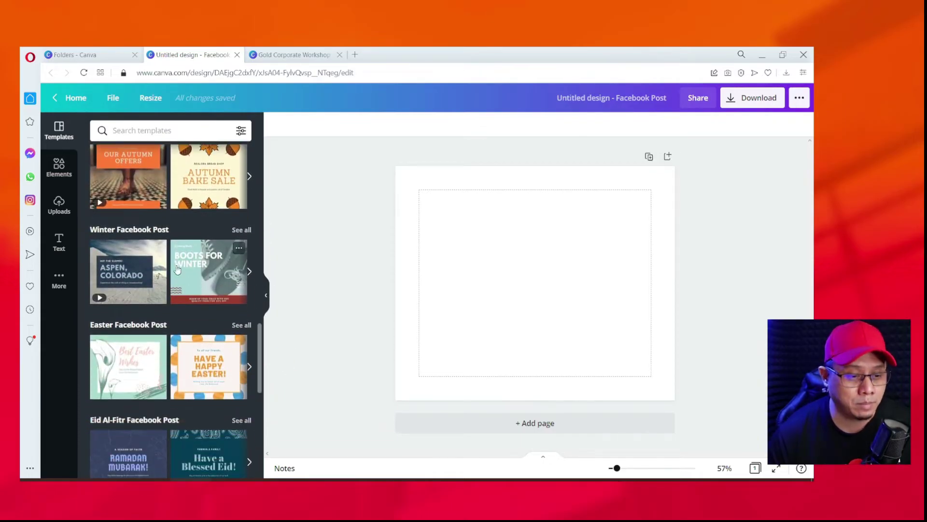
mouse_move(157, 304)
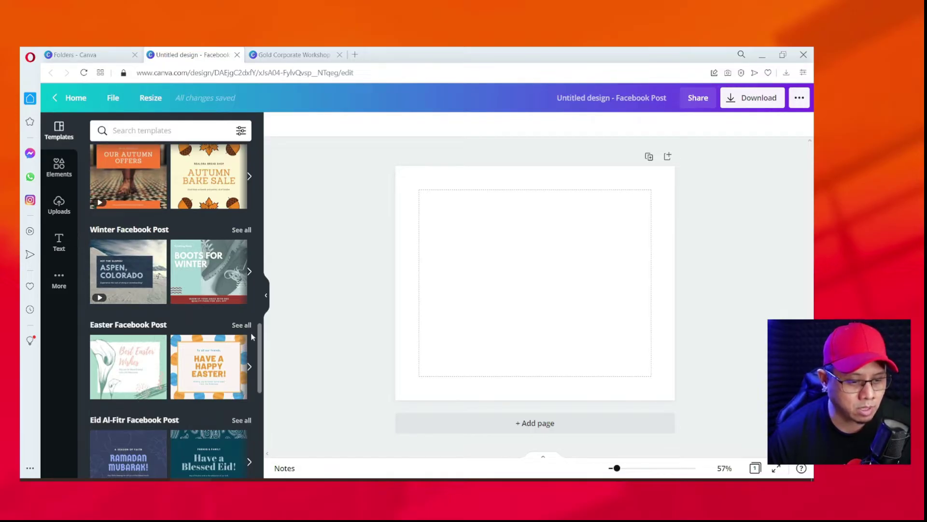
scroll(246, 358, "down", 5)
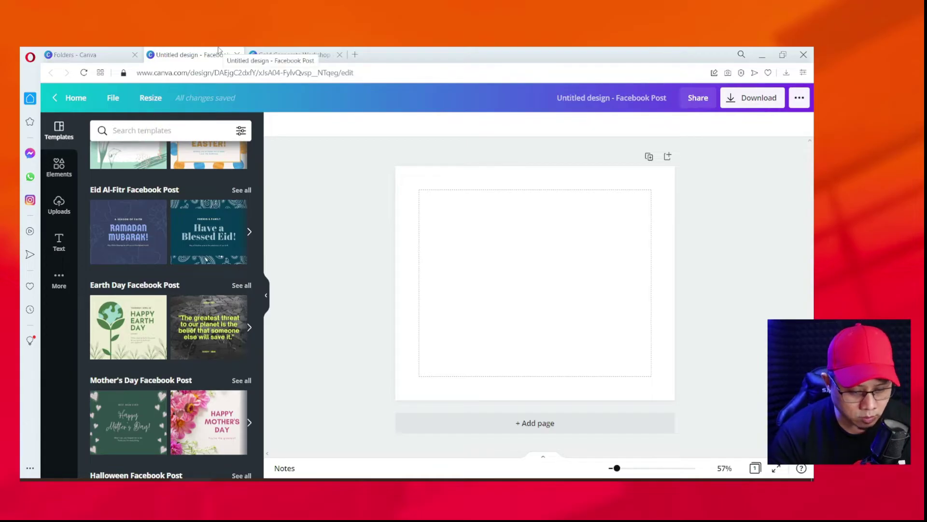
- Search templates for 'ad' and apply the Delicious Pizza template
type("ad")
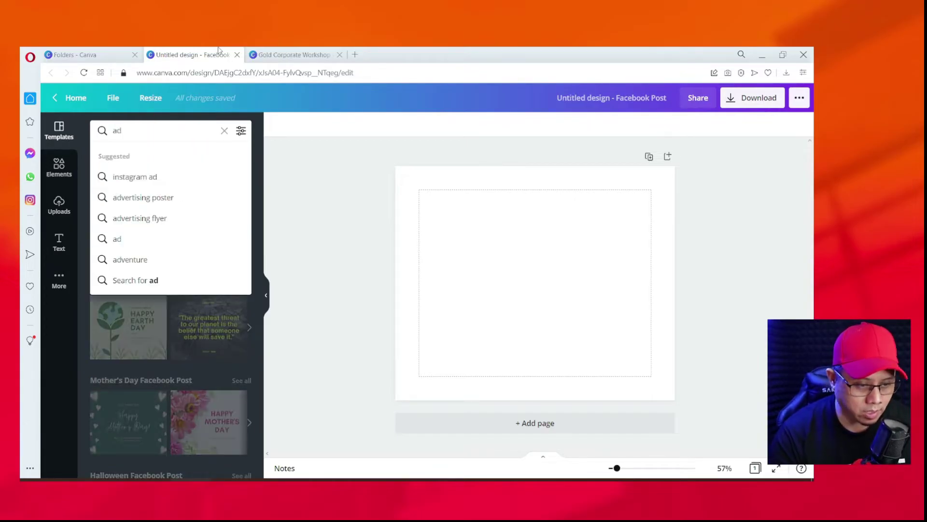
key("Return")
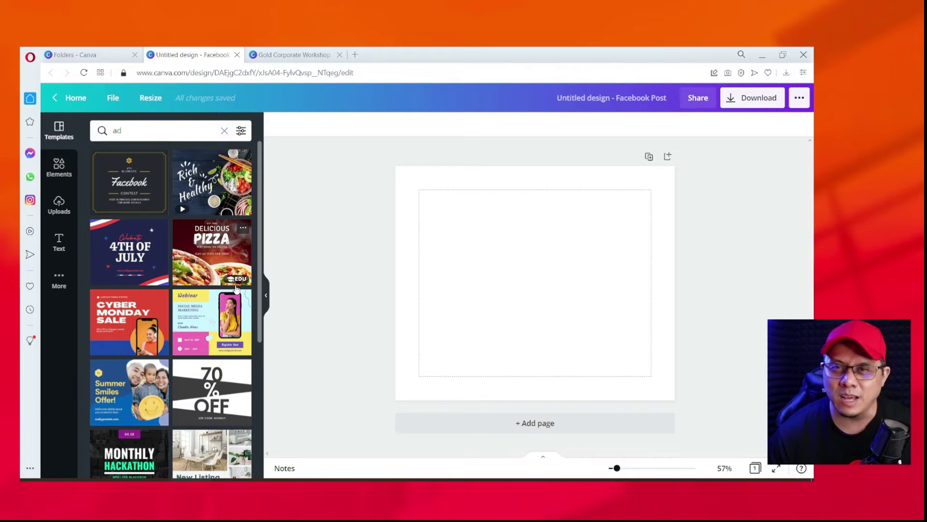
left_click(217, 256)
- Select the pizza image, PIZZA heading and Call us phone-number line on the canvas
left_click(502, 247)
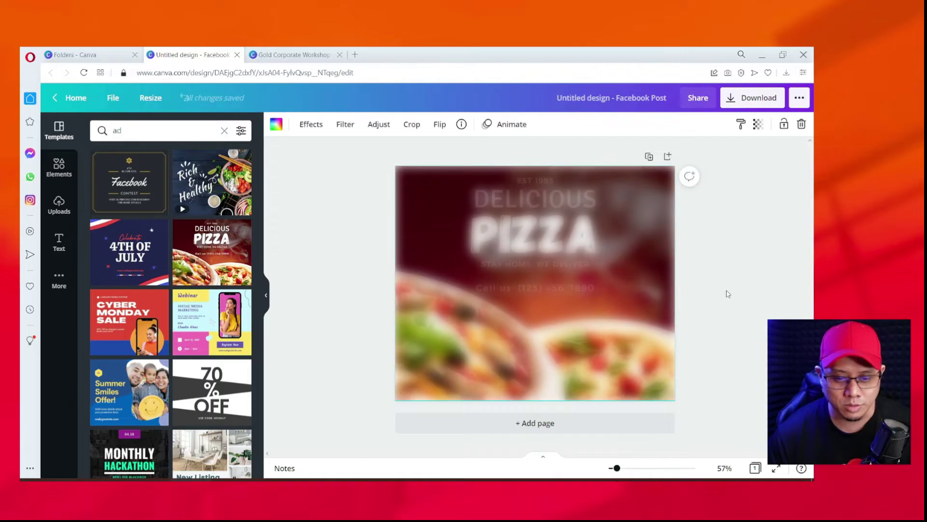
left_click(719, 270)
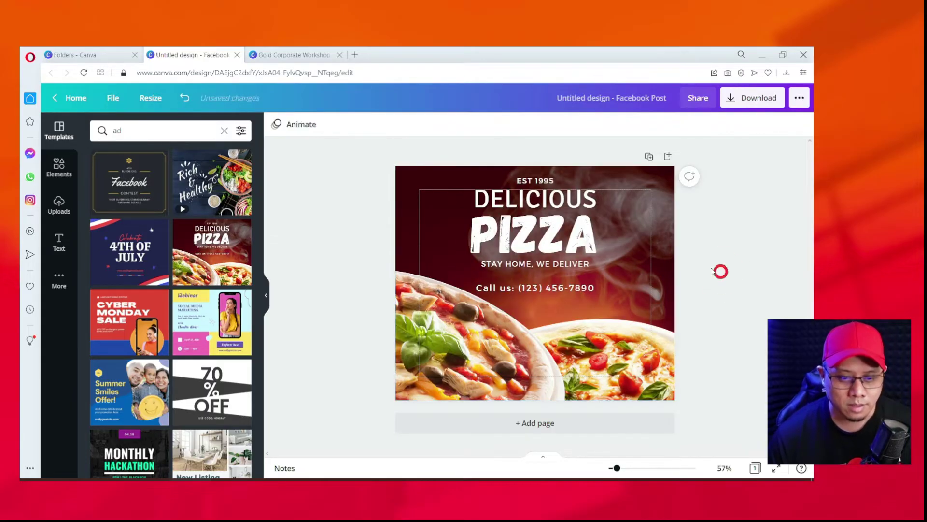
left_click(517, 241)
left_click(536, 287)
left_click(537, 362)
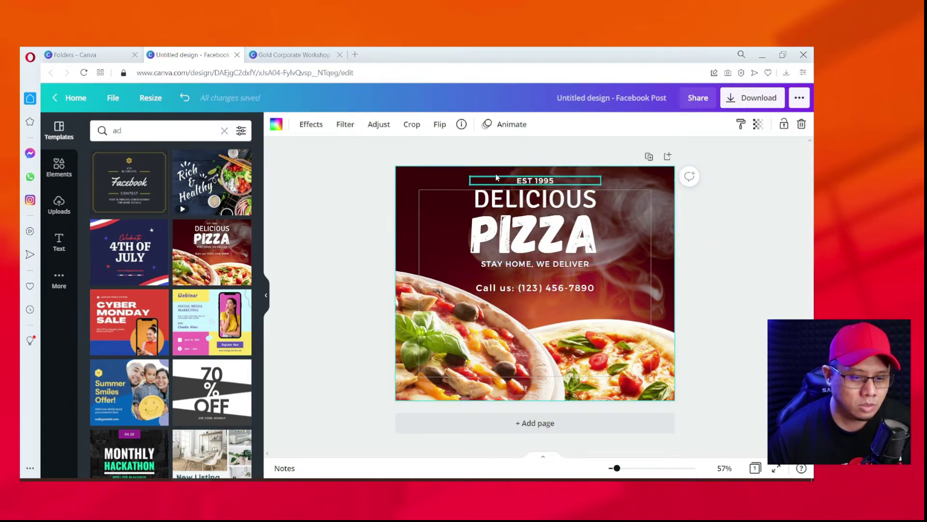
left_click(535, 288)
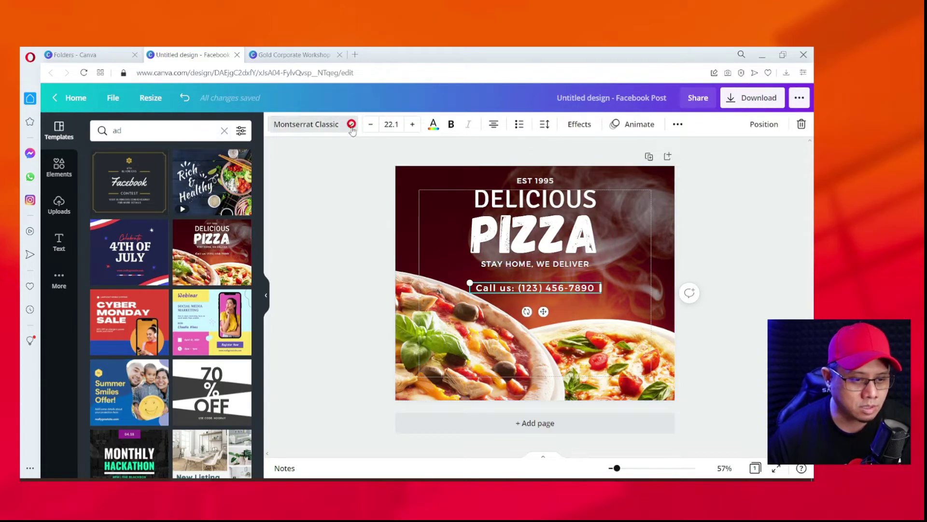
- Change the Call us phone line's font to Benedict after trying Argent, then select the PIZZA heading
left_click(312, 124)
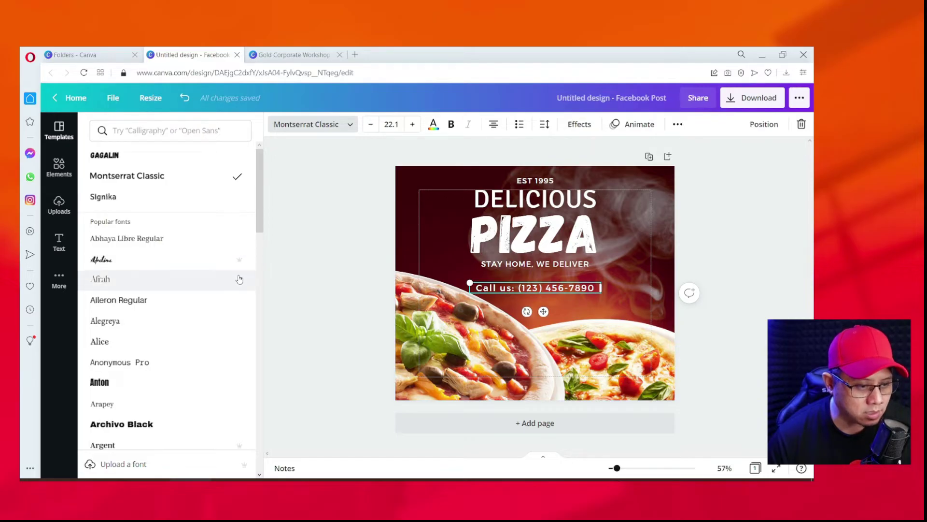
left_click_drag(261, 223, 260, 266)
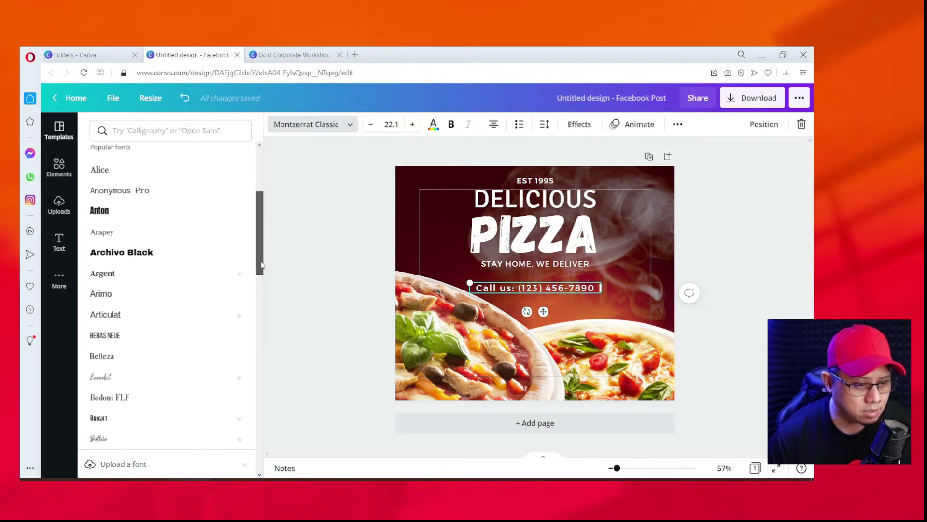
left_click(206, 274)
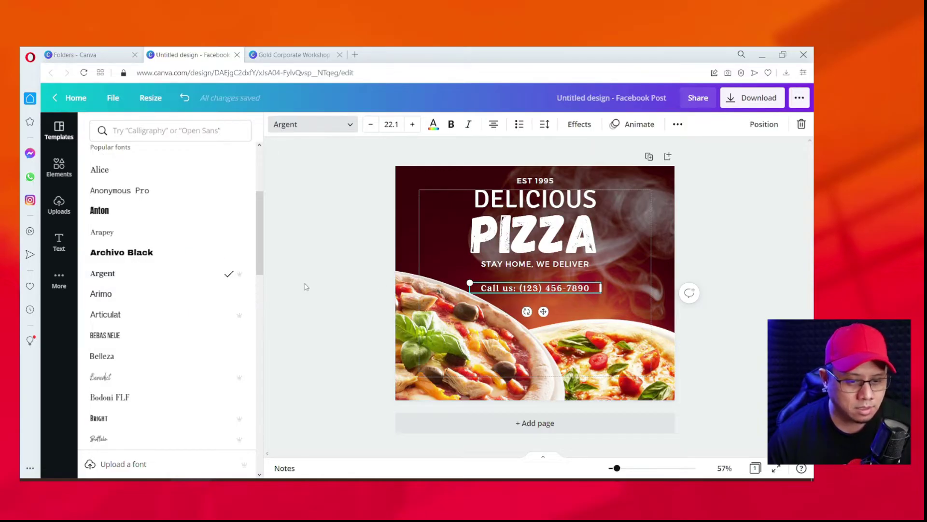
left_click(212, 381)
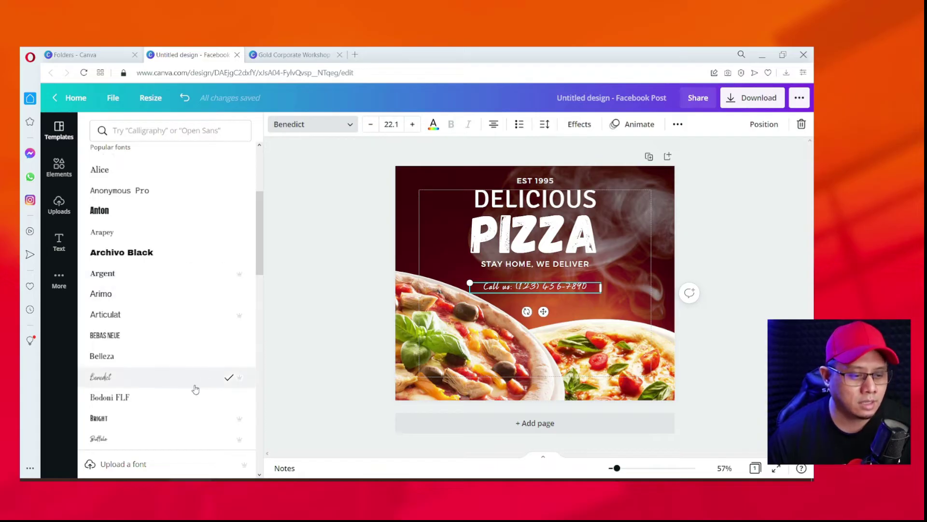
key("Escape")
left_click(335, 234)
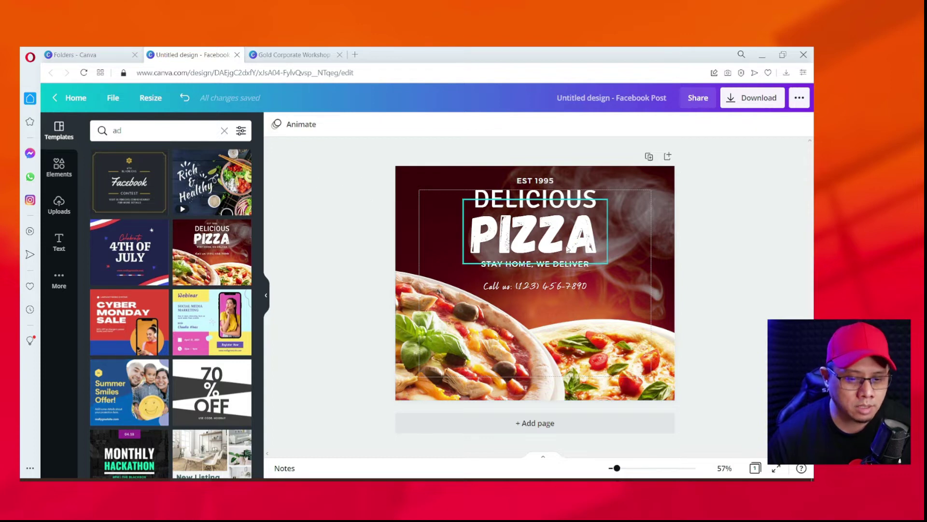
left_click(467, 217)
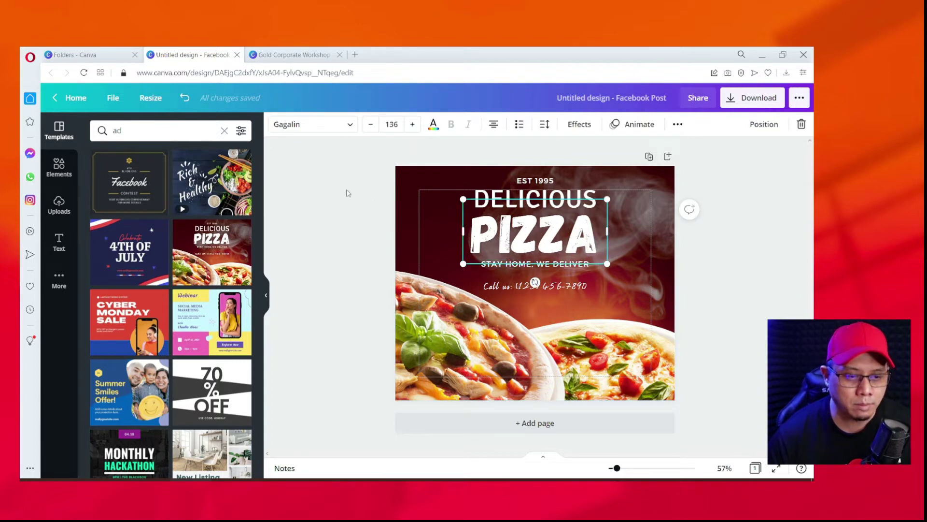
- Give the PIZZA heading the Baseline text animation, then bring up the Elements library
left_click(633, 124)
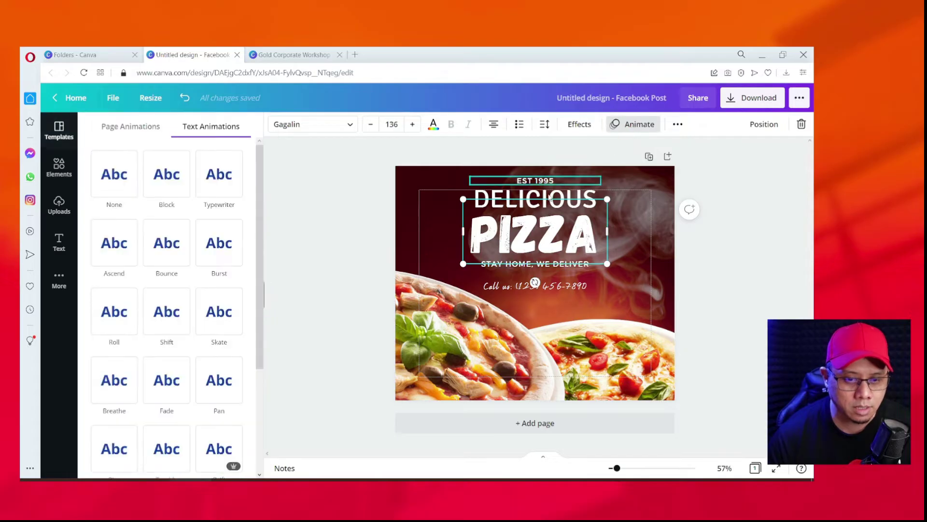
left_click_drag(261, 300, 259, 410)
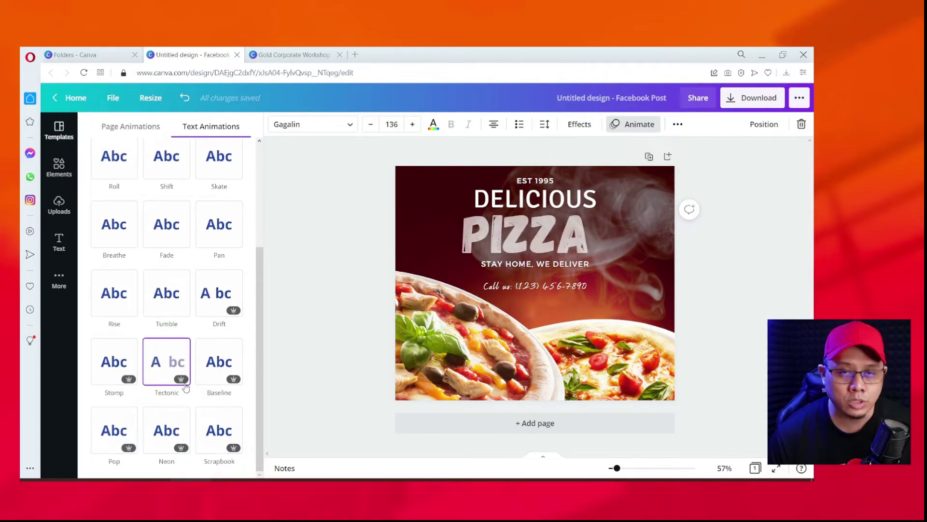
left_click(220, 361)
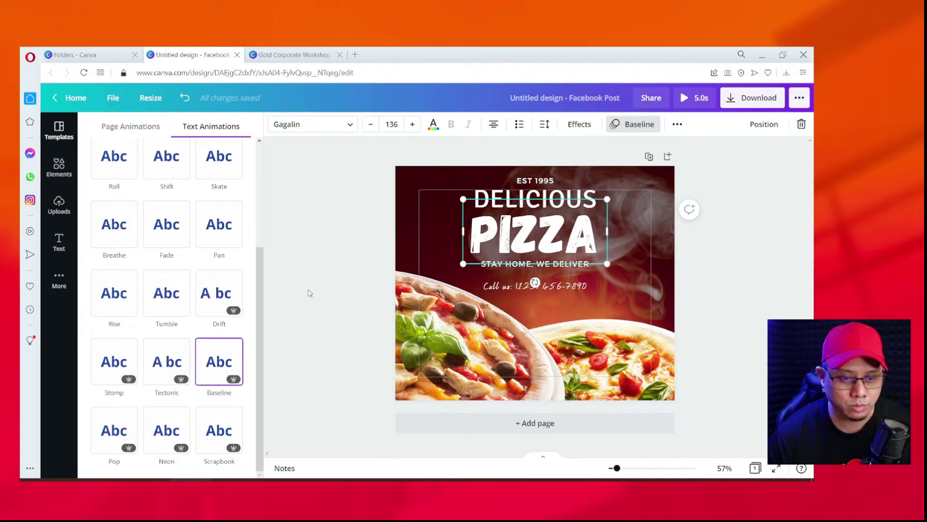
left_click(316, 285)
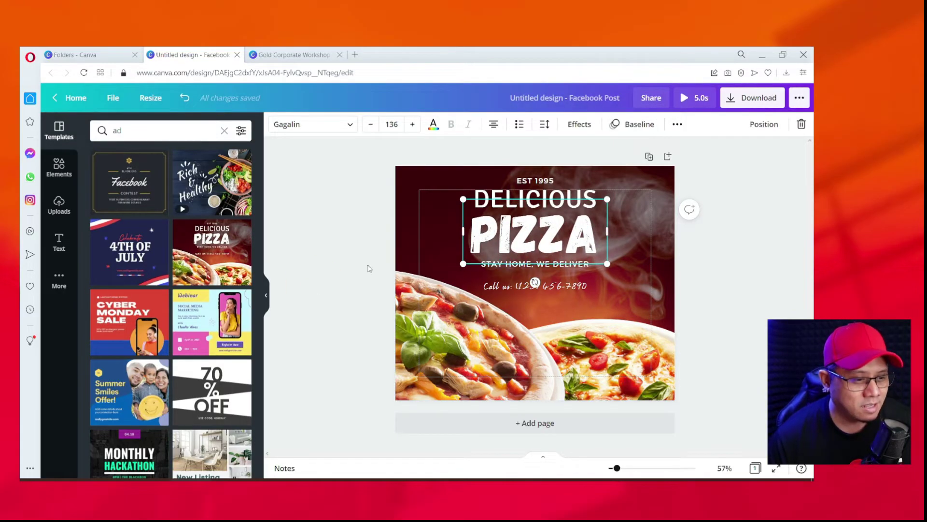
left_click(330, 267)
left_click(59, 167)
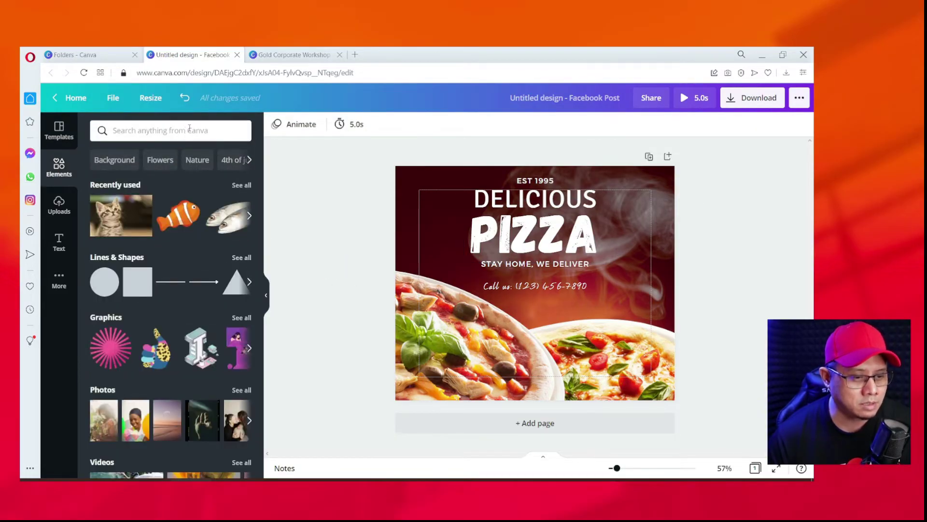
- Search the design elements for karipap, nasi lemak, nasi ayam and lemang in turn
left_click(189, 130)
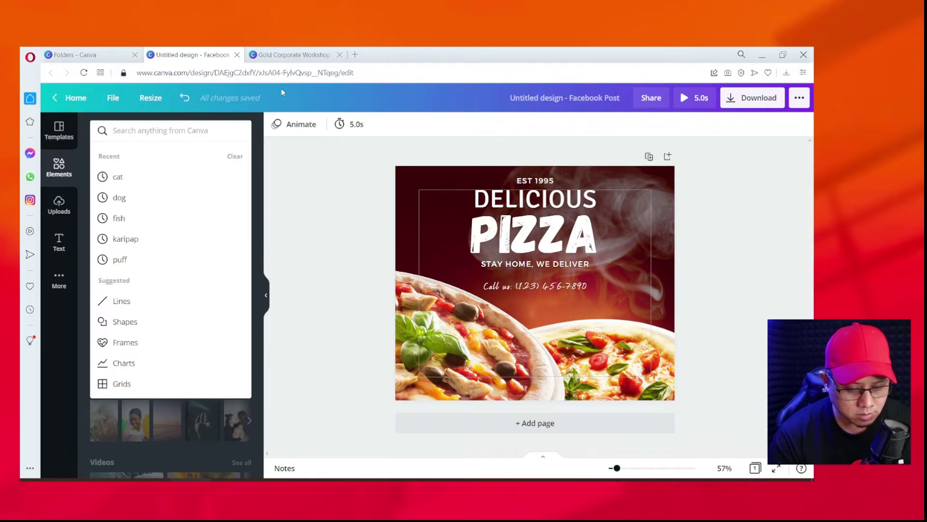
type("karipap")
key("Return")
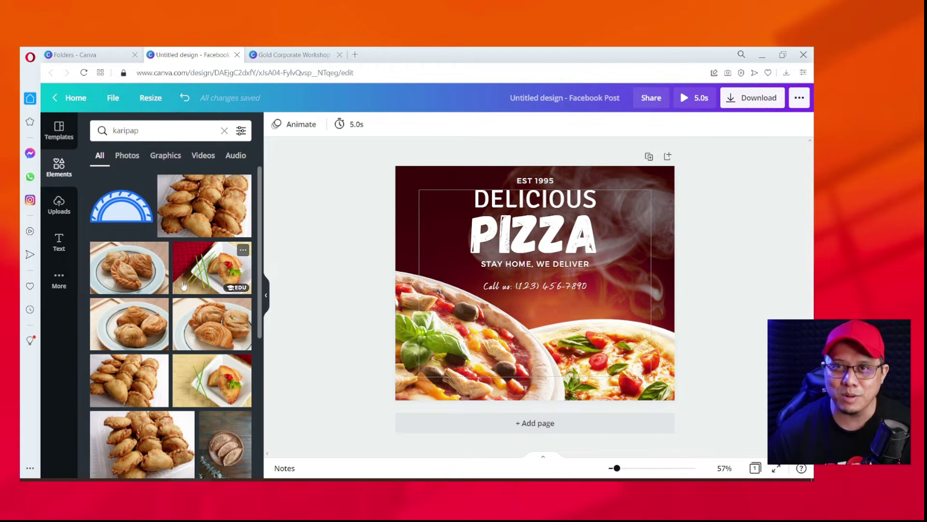
left_click(157, 138)
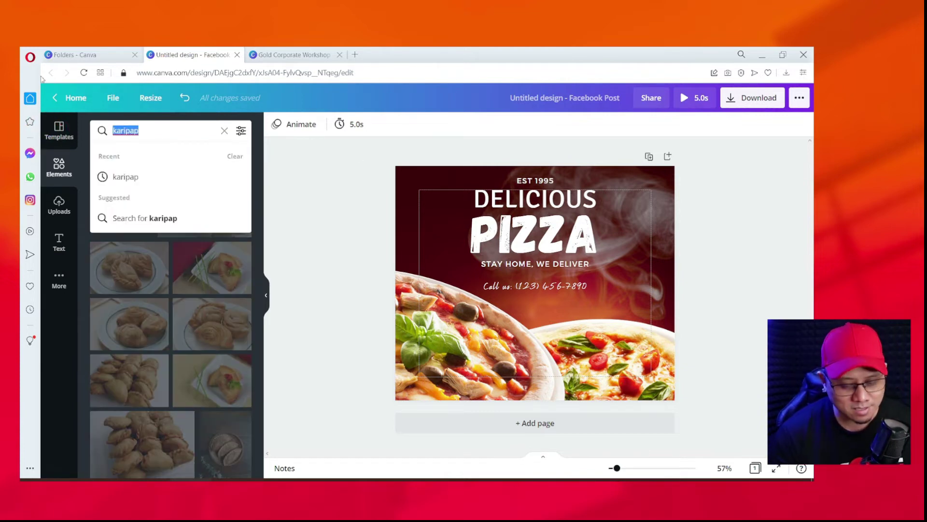
type("nasi lemak")
key("Return")
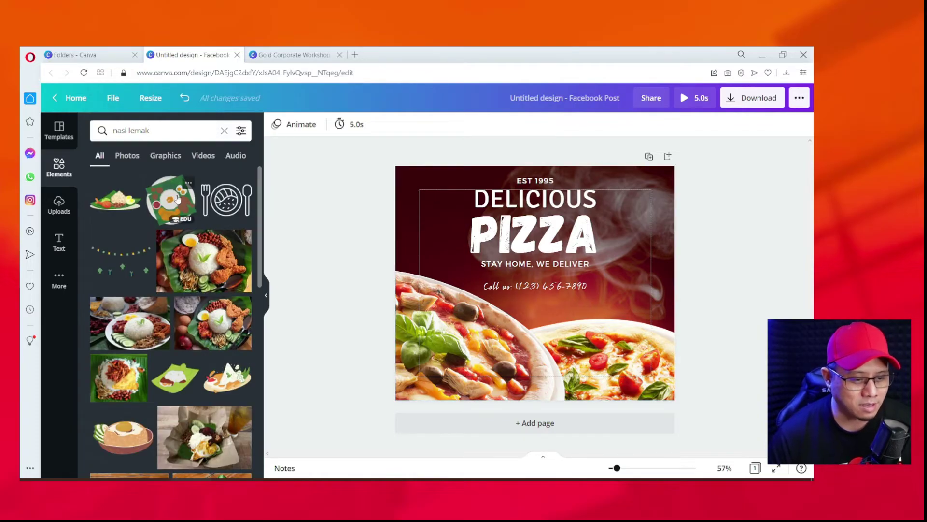
left_click(167, 131)
type("nasi ayam")
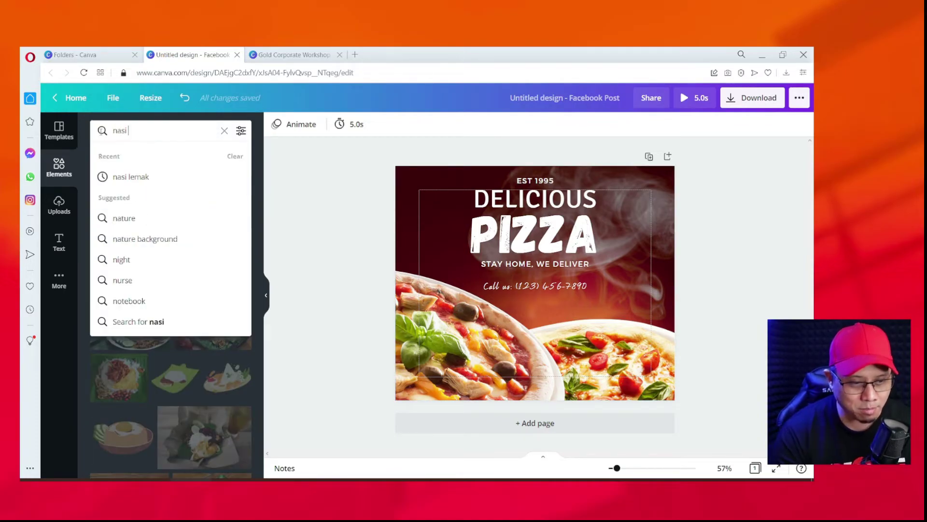
key("Return")
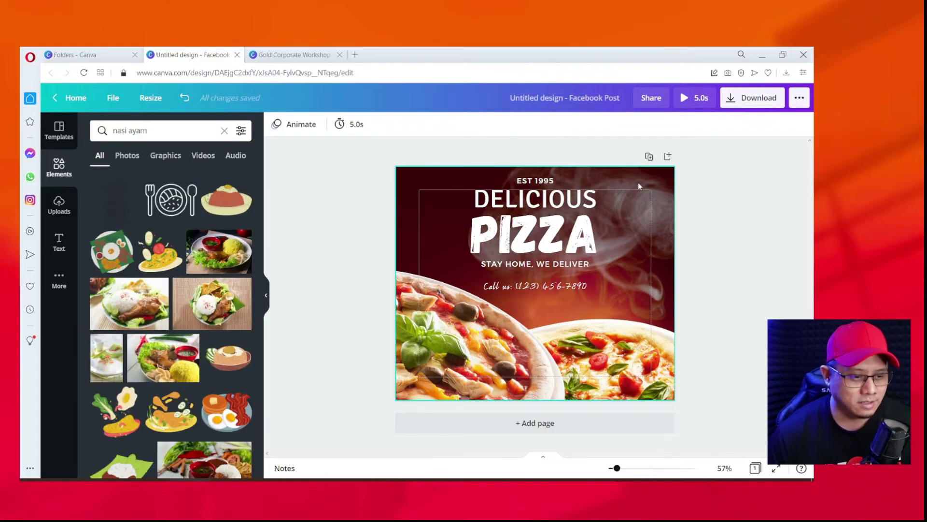
left_click(163, 133)
type("lemang")
key("Return")
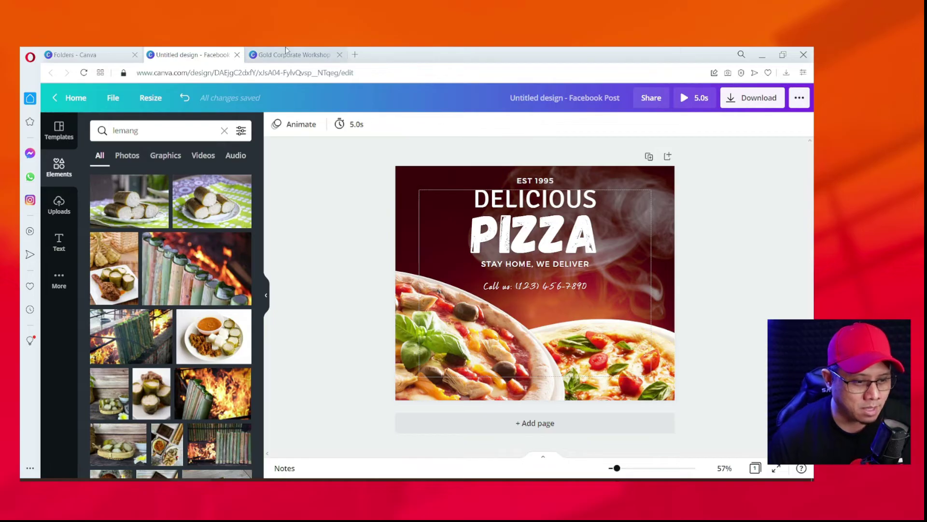
- Replace the search term with ketupat and scroll through the ketupat results
scroll(258, 268, "down", 5)
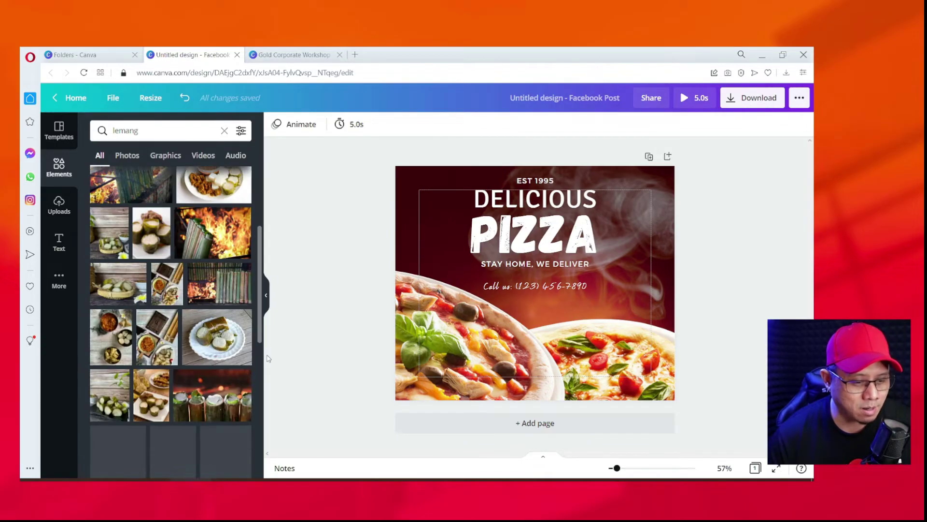
left_click(125, 130)
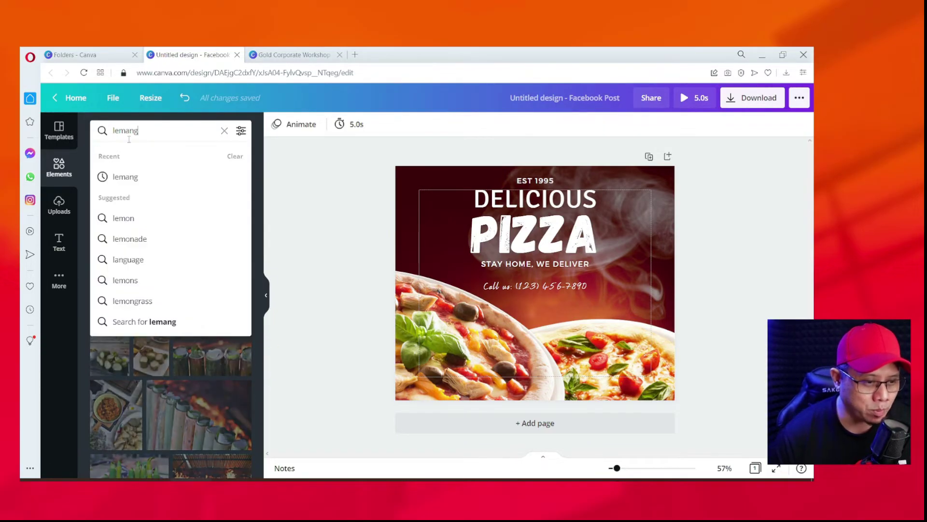
double_click(125, 130)
type("ketupat")
key("Return")
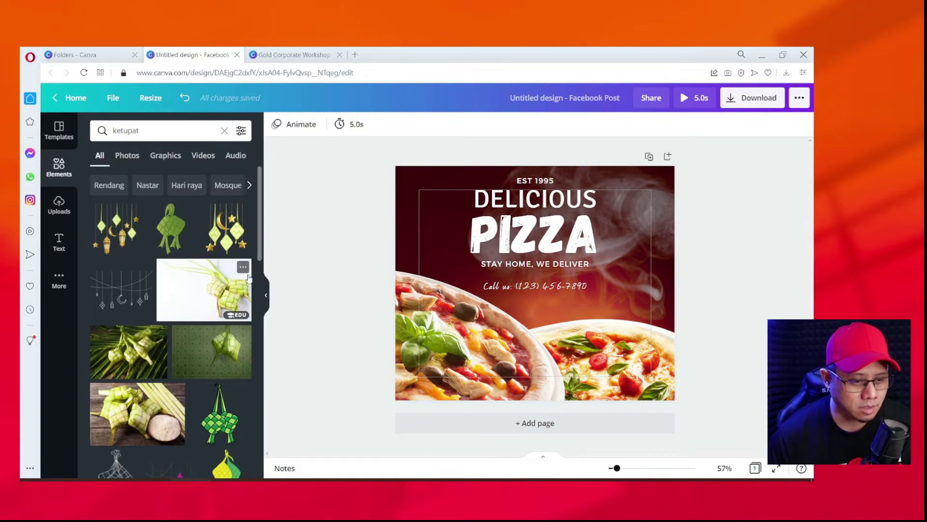
scroll(259, 257, "down", 3)
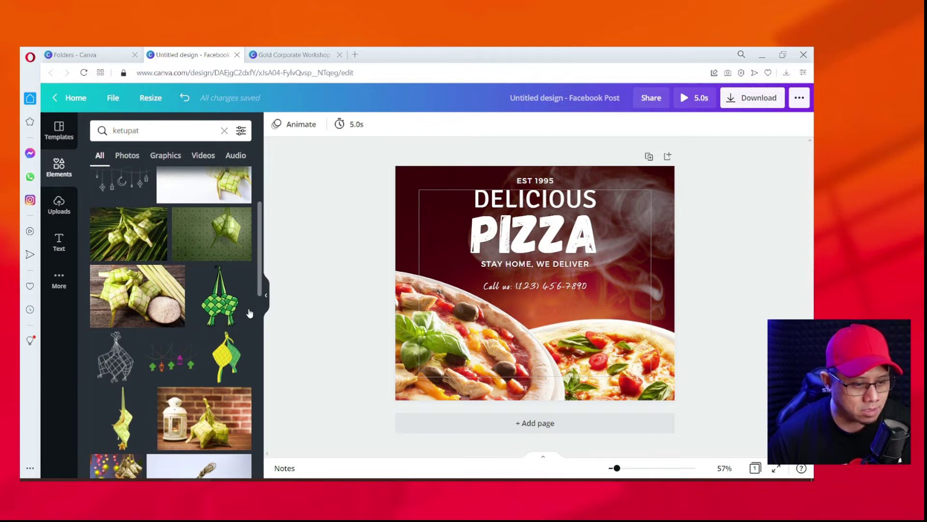
scroll(262, 309, "down", 4)
scroll(261, 329, "down", 1)
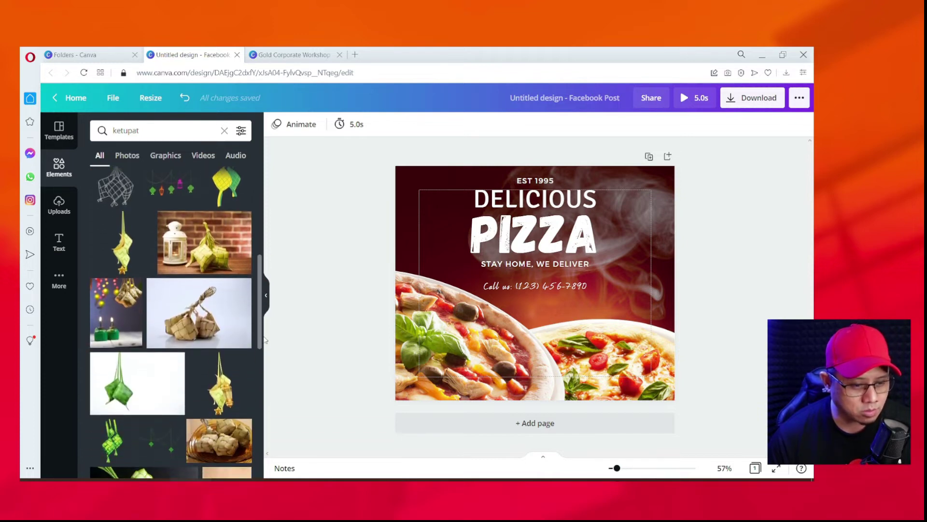
- Add the green hanging ketupat photo and drag it over the lower right of the post
left_click(125, 391)
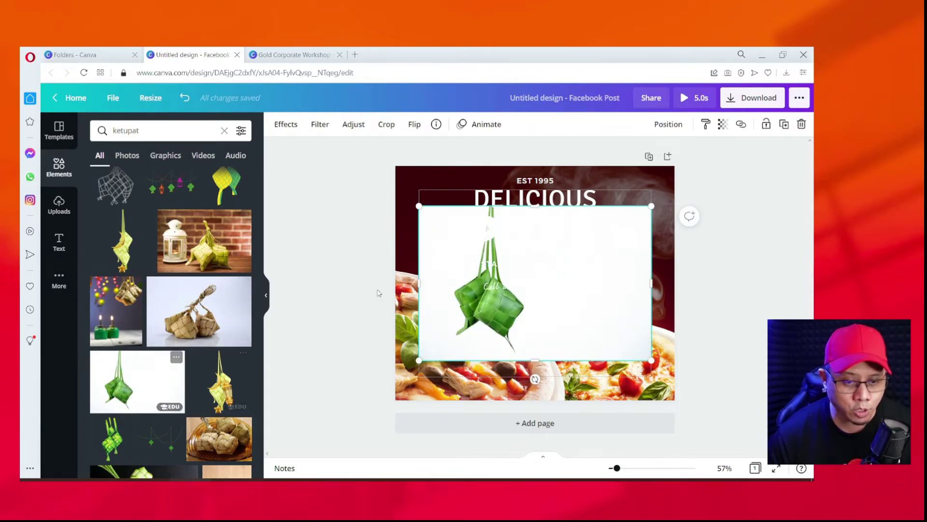
left_click_drag(569, 345, 593, 380)
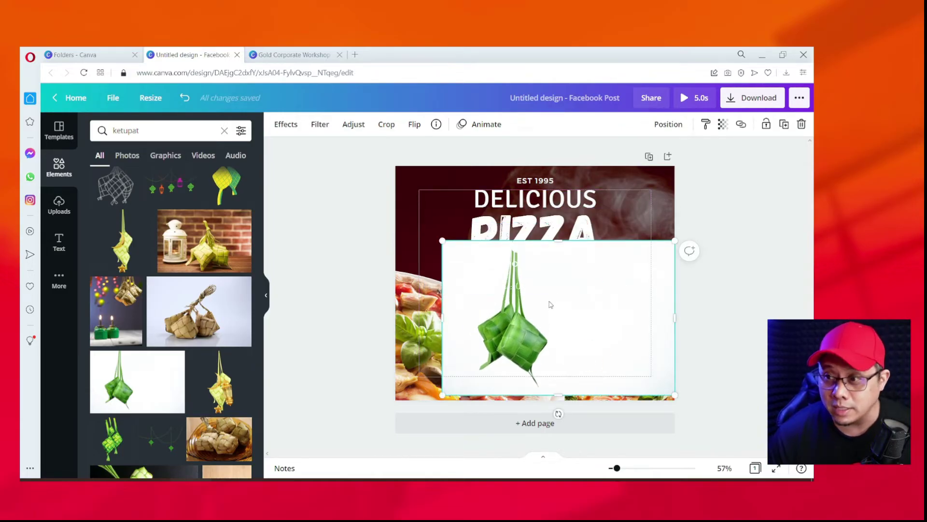
left_click_drag(570, 377, 571, 358)
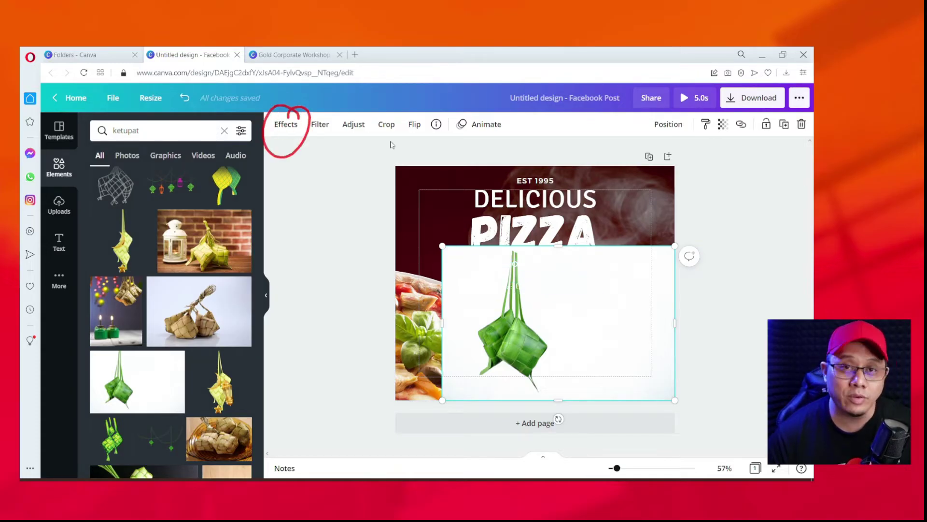
- Remove the ketupat photo's white background, crop it, and place it enlarged at the top right
left_click(286, 125)
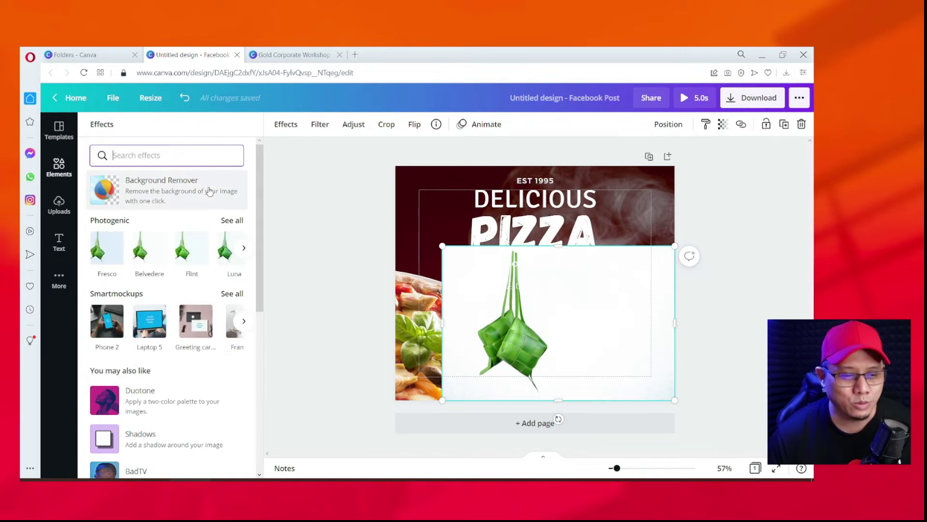
left_click(209, 190)
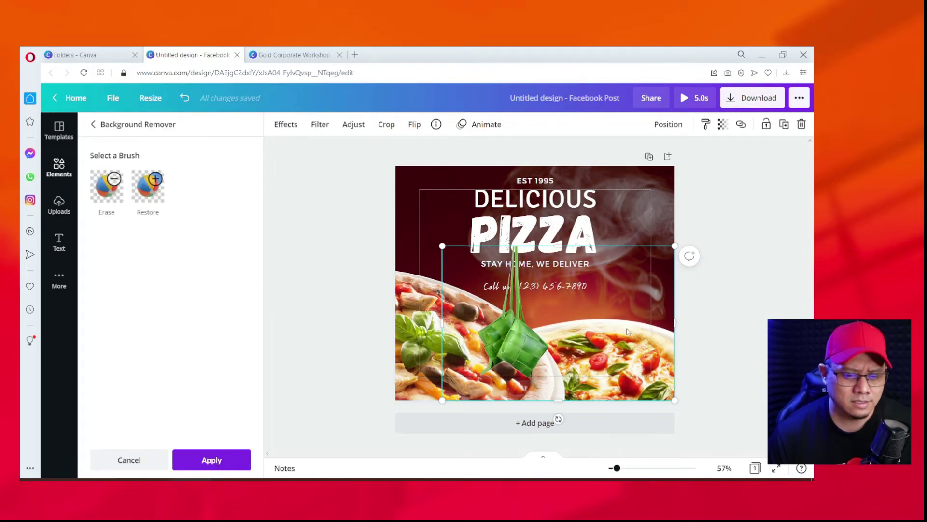
left_click_drag(675, 329, 555, 330)
left_click_drag(456, 324, 630, 261)
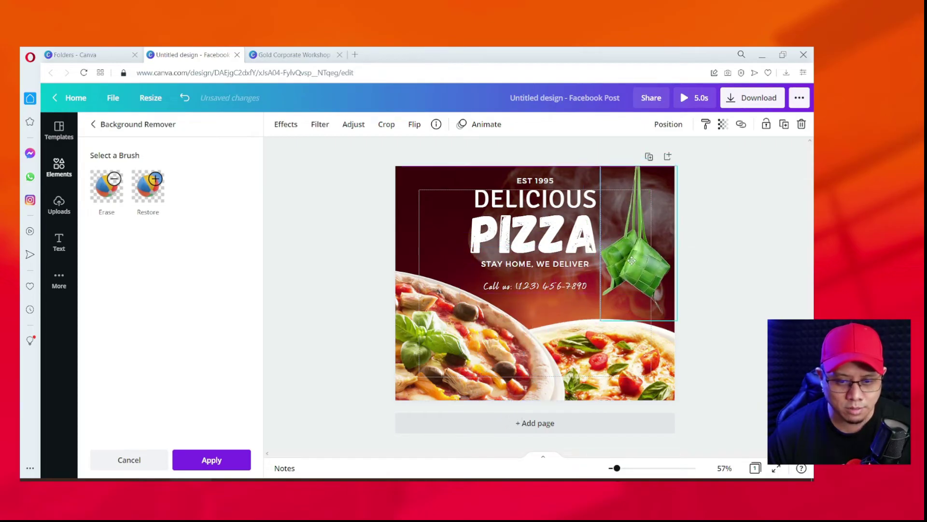
left_click_drag(599, 324, 594, 333)
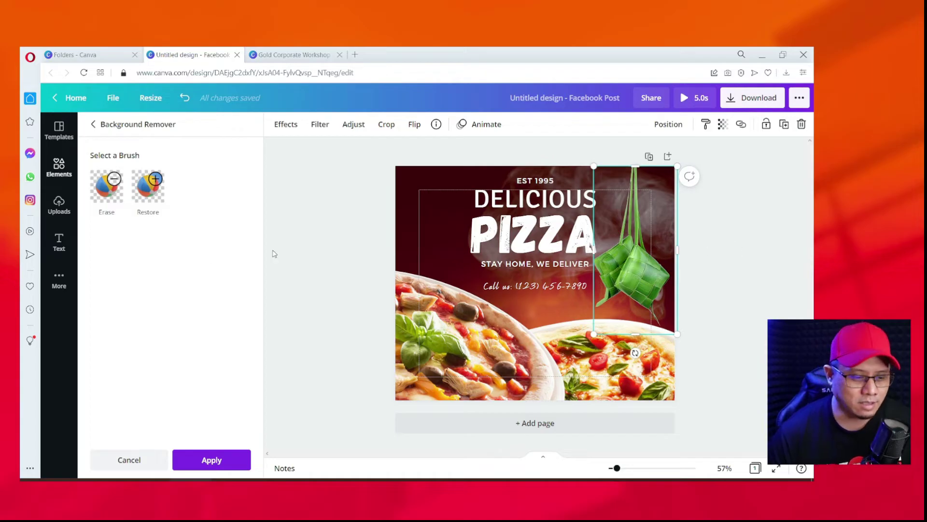
- Apply the background removal and browse more image effects
left_click(245, 460)
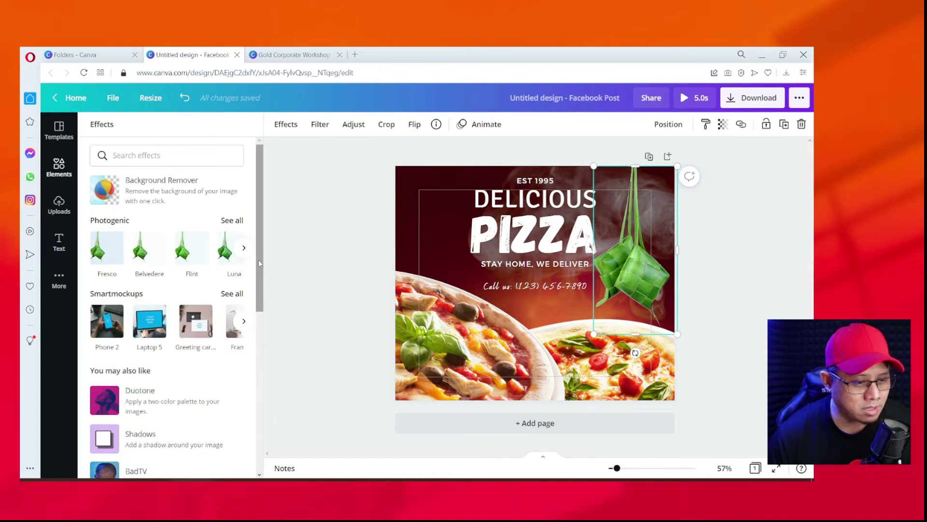
mouse_move(261, 255)
left_mouse_down()
mouse_move(266, 443)
mouse_move(259, 265)
left_mouse_up()
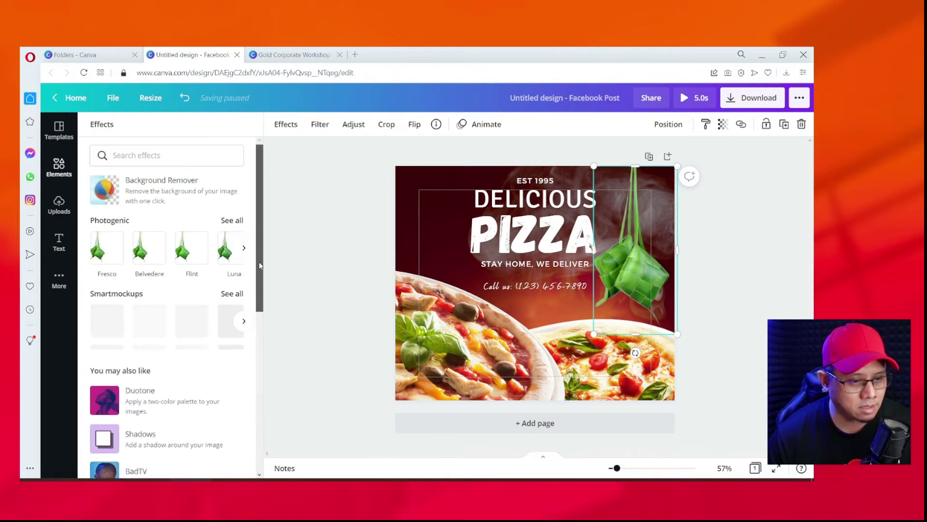
left_click(244, 321)
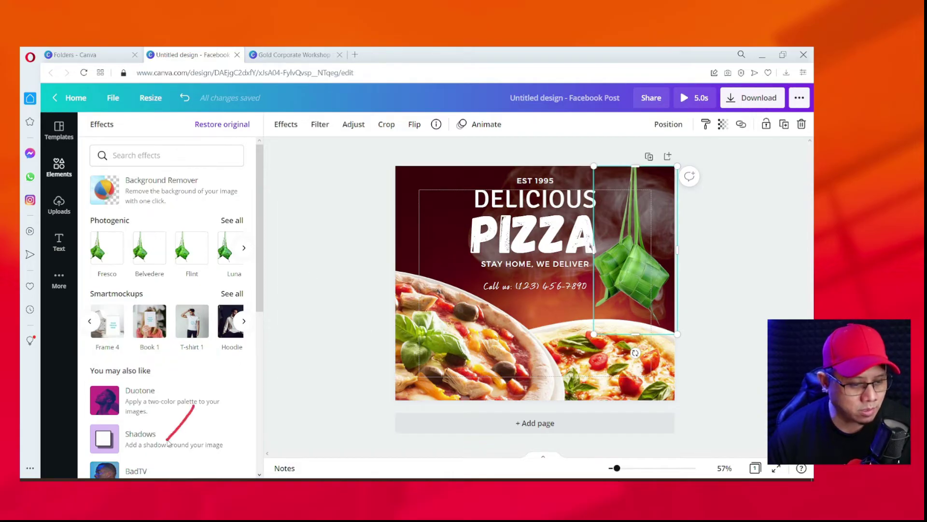
- Connect the Shadows app and display all of its shadow styles
left_click(105, 439)
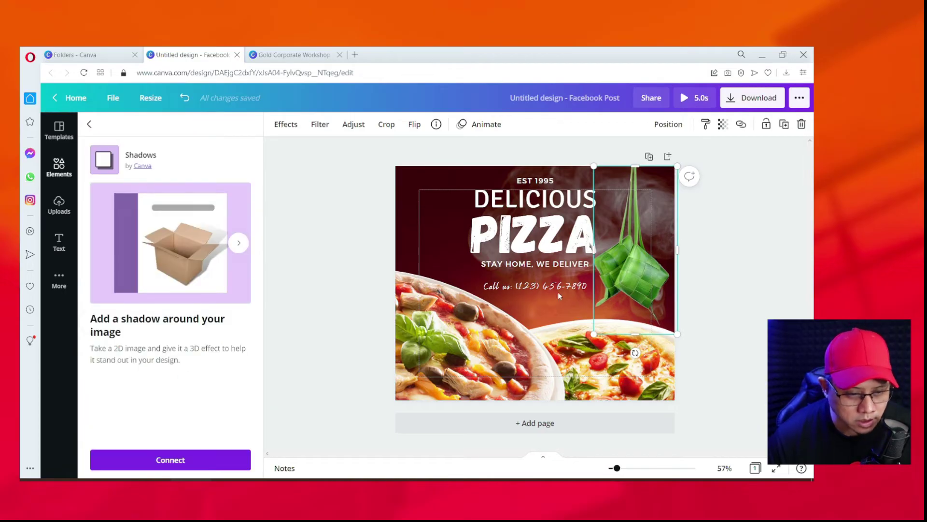
left_click(188, 461)
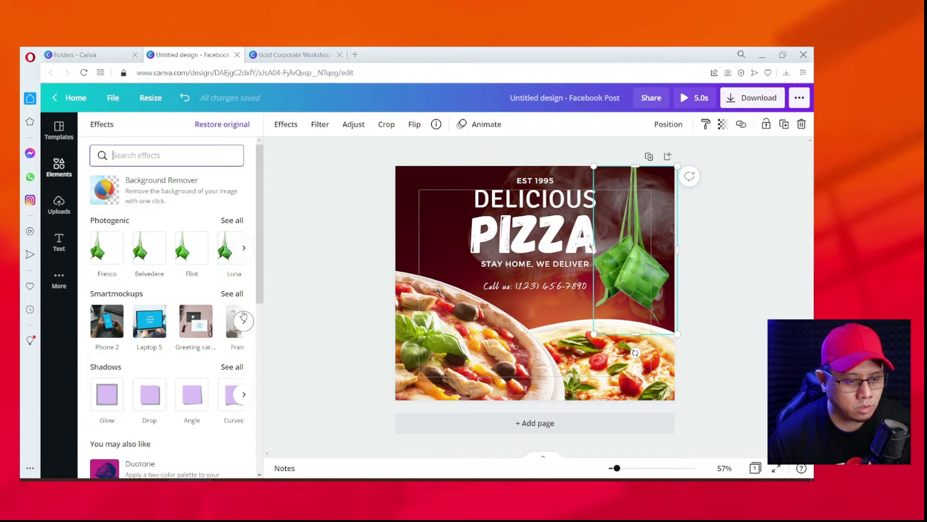
scroll(260, 285, "down", 2)
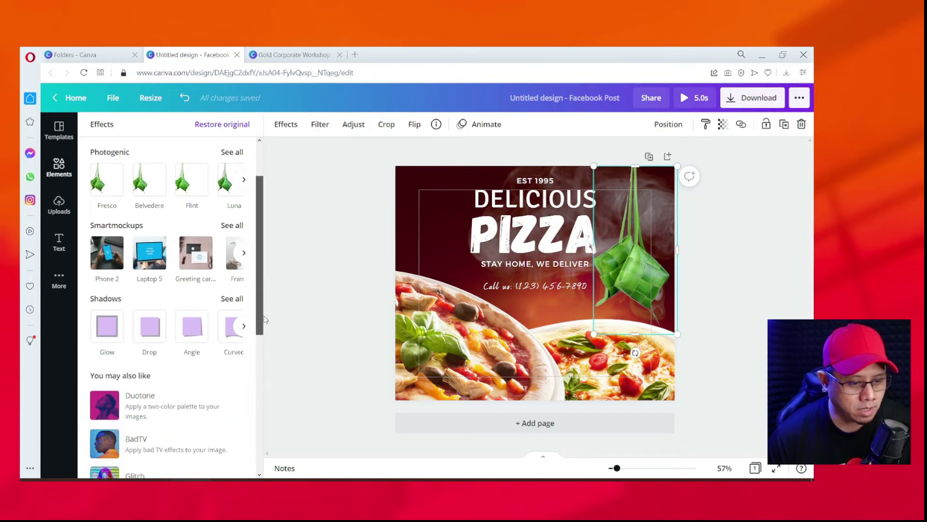
left_click(232, 295)
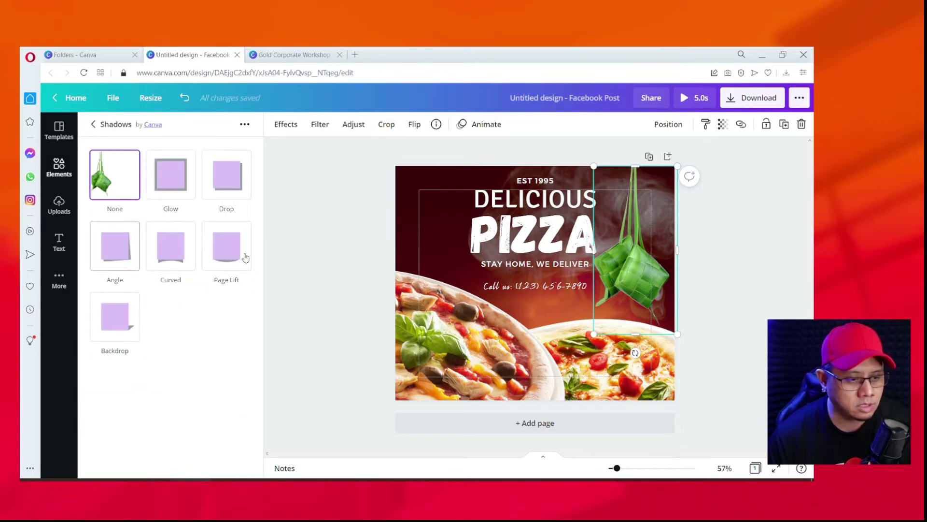
- Apply an Angle shadow to the ketupat with blur 6 and angle 1
left_click(115, 246)
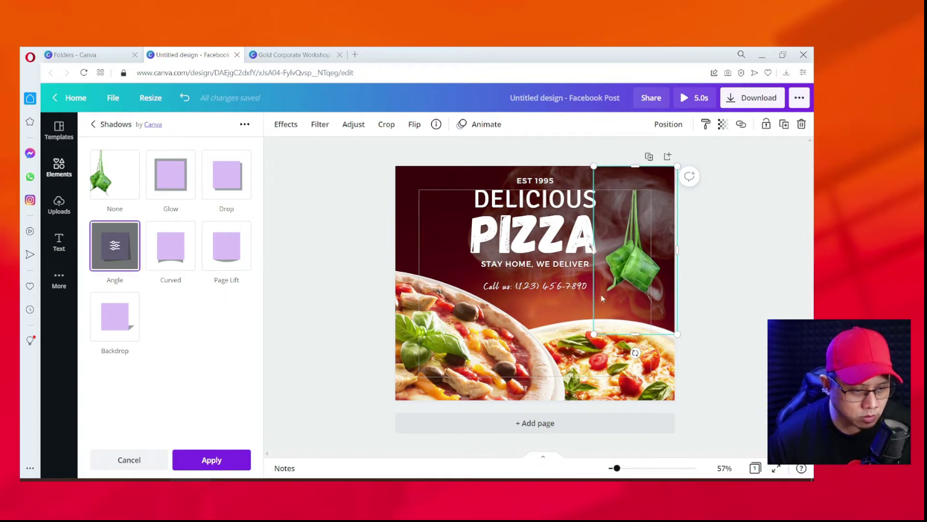
left_click(115, 247)
mouse_move(133, 237)
left_mouse_down()
mouse_move(162, 237)
mouse_move(143, 243)
left_mouse_up()
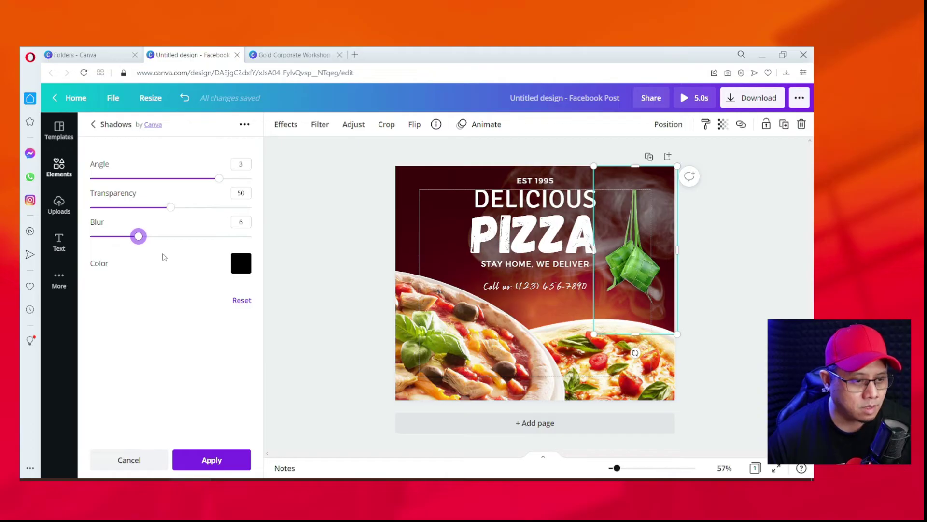
left_click_drag(220, 185, 188, 193)
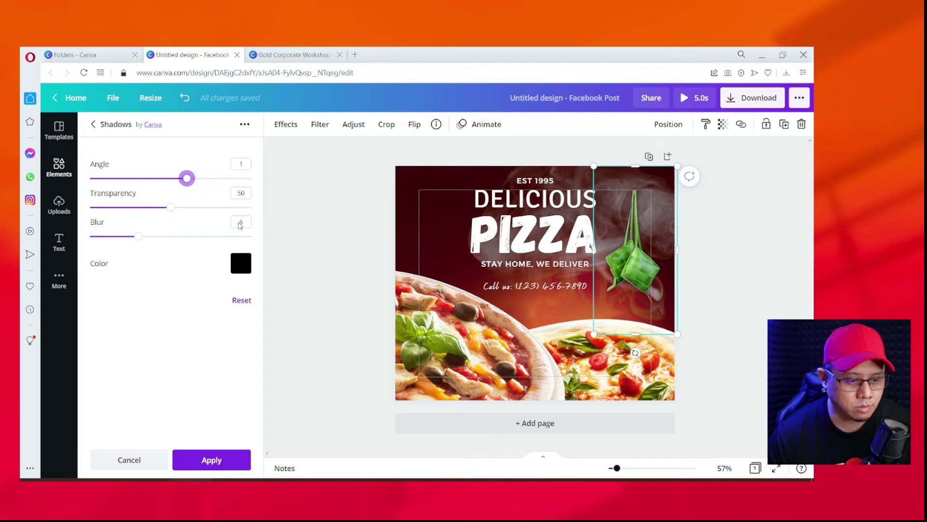
left_click(223, 459)
- Enlarge the ketupat, shift it down and to the right, then deselect it
left_click_drag(593, 164, 563, 143)
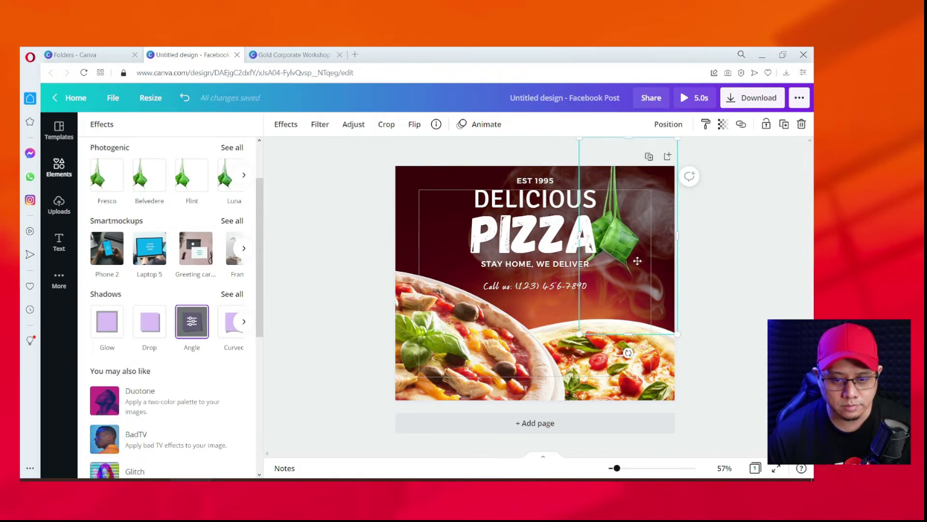
left_click_drag(634, 258, 636, 274)
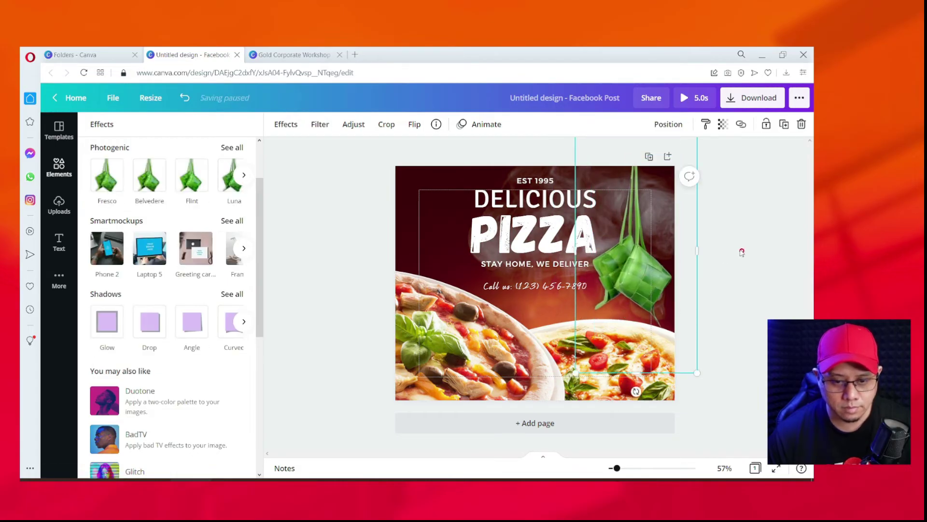
left_click(739, 254)
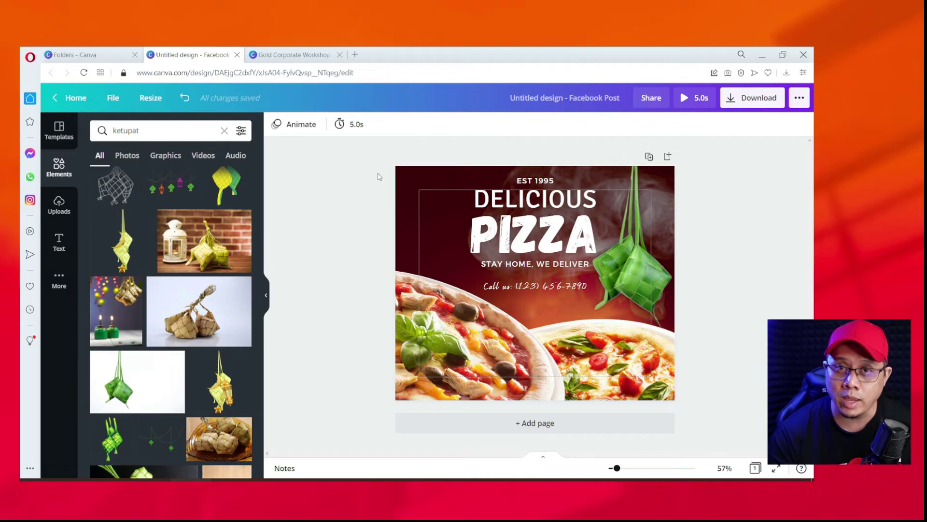
- Deselect everything and show the Resize options listing the current 940 × 788 px size
left_click(288, 230)
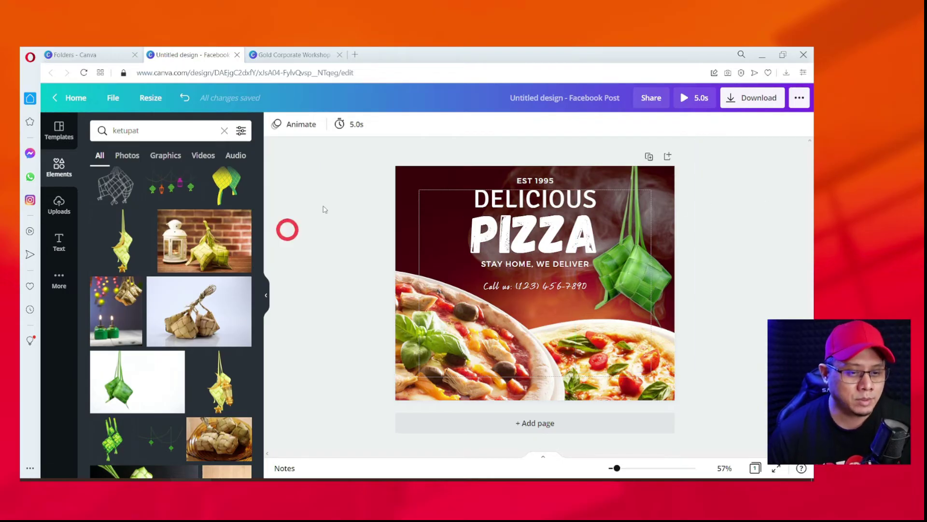
left_click(157, 99)
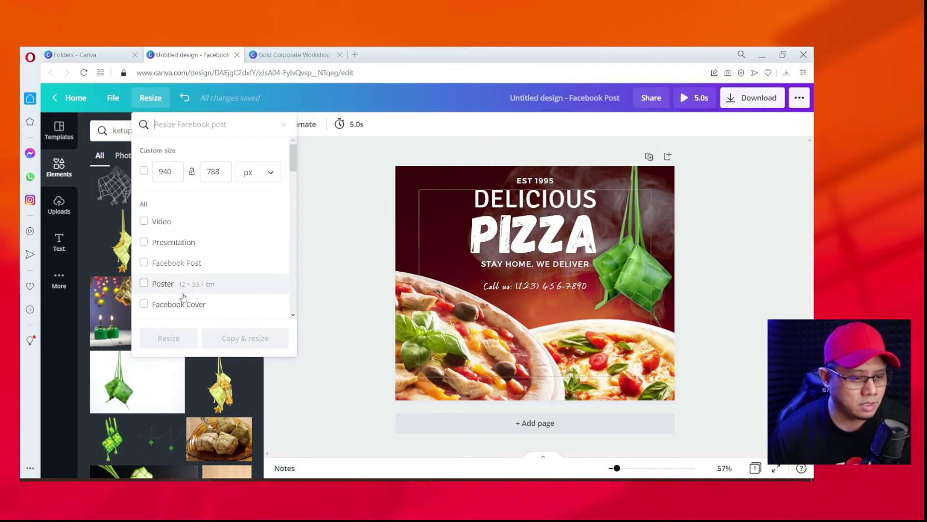
- Find Instagram Post with 'insta' and create a resized square copy of the pizza design
type("insta")
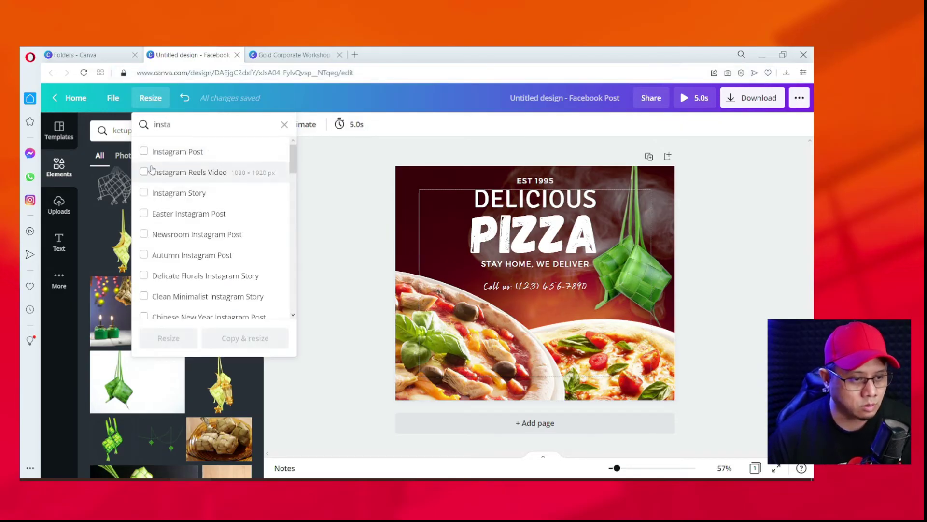
left_click(159, 153)
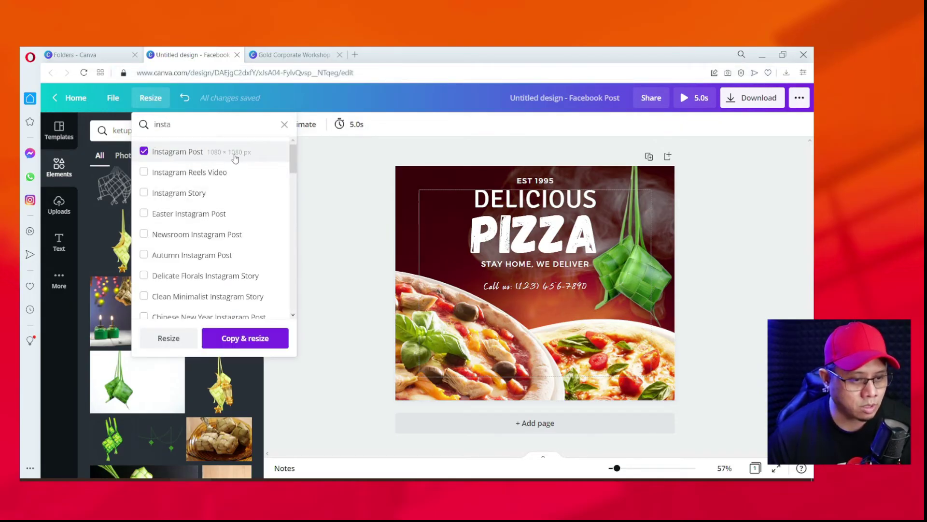
left_click(251, 343)
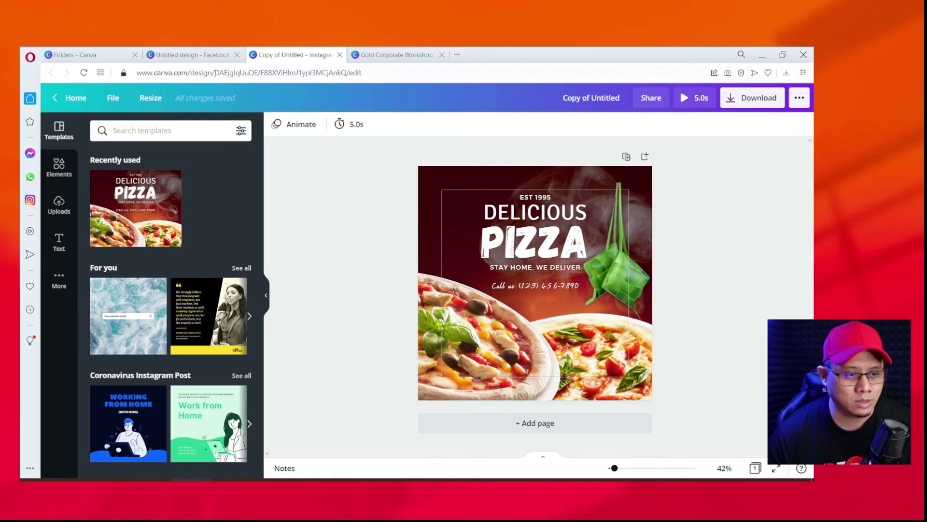
left_click(193, 55)
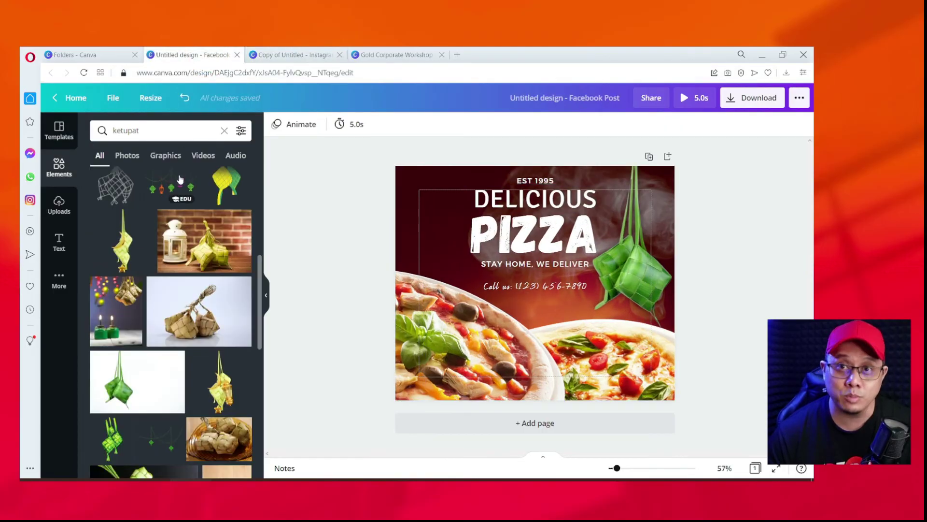
left_click(302, 56)
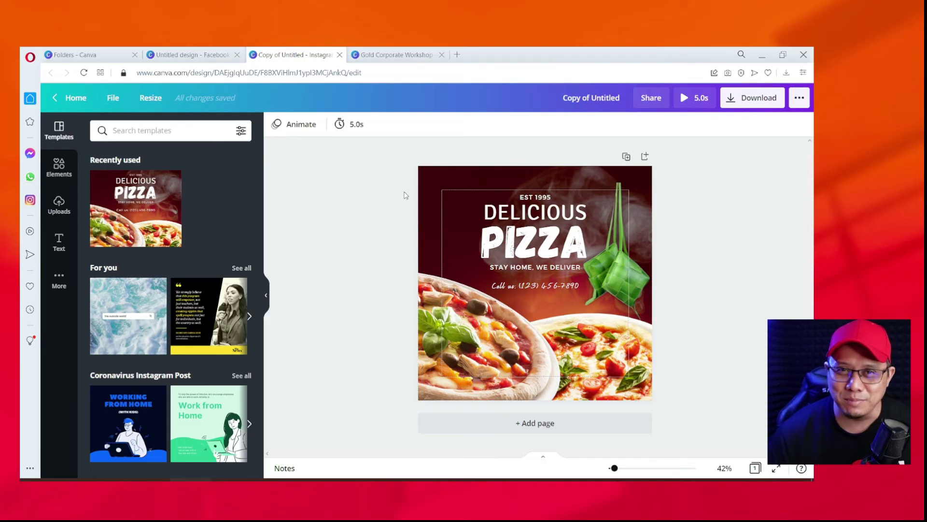
left_click(336, 282)
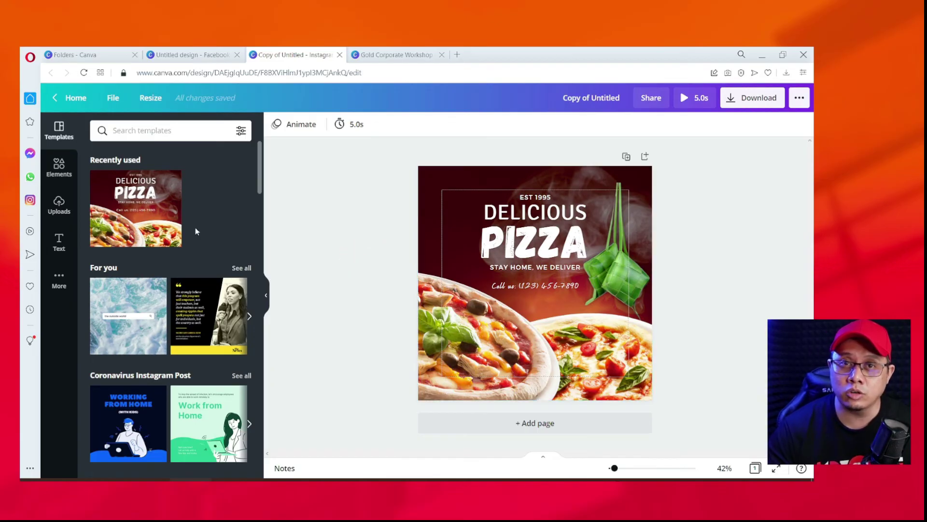
left_click(59, 171)
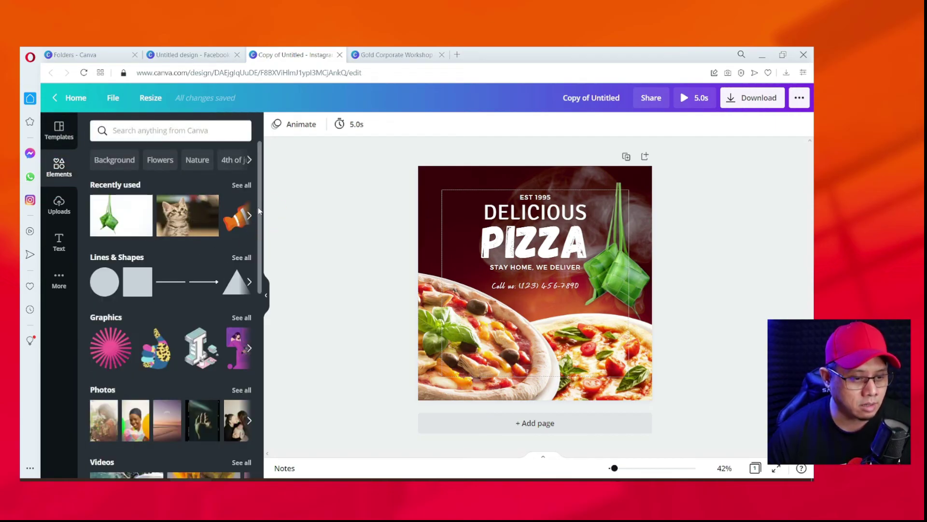
- Open the Download panel for the Instagram copy, keeping MP4 Video as the file type
scroll(259, 206, "down", 5)
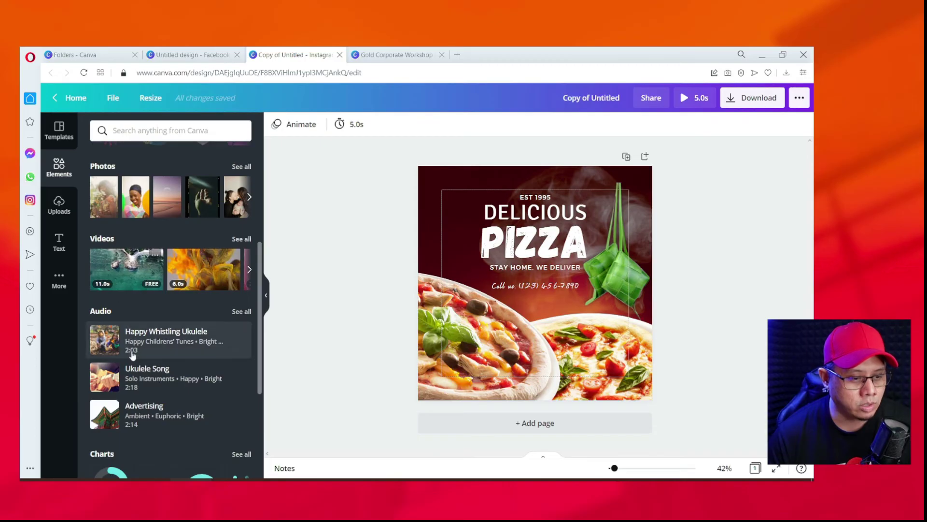
mouse_move(229, 330)
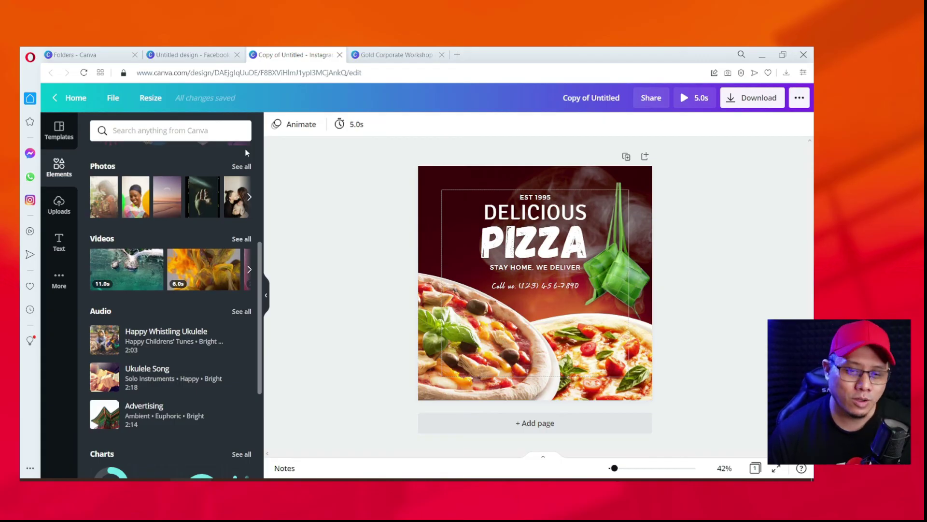
left_click(742, 107)
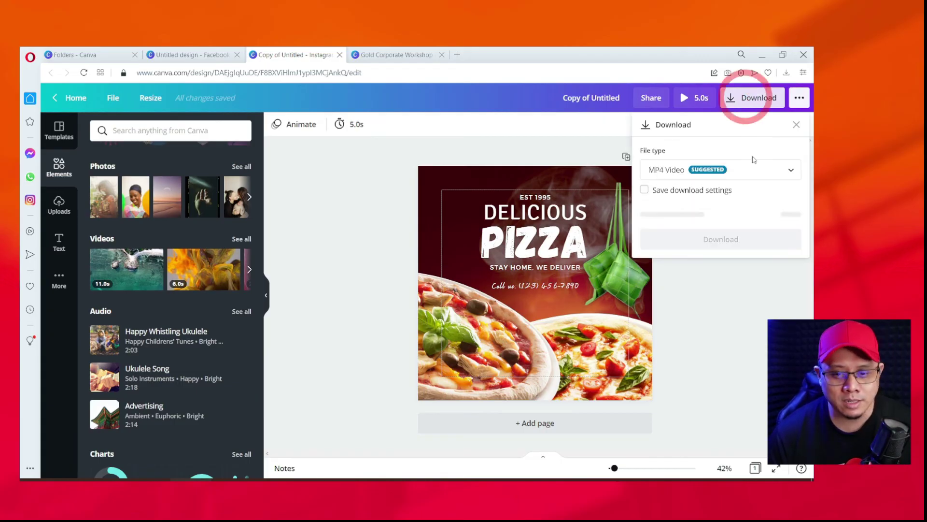
left_click(727, 169)
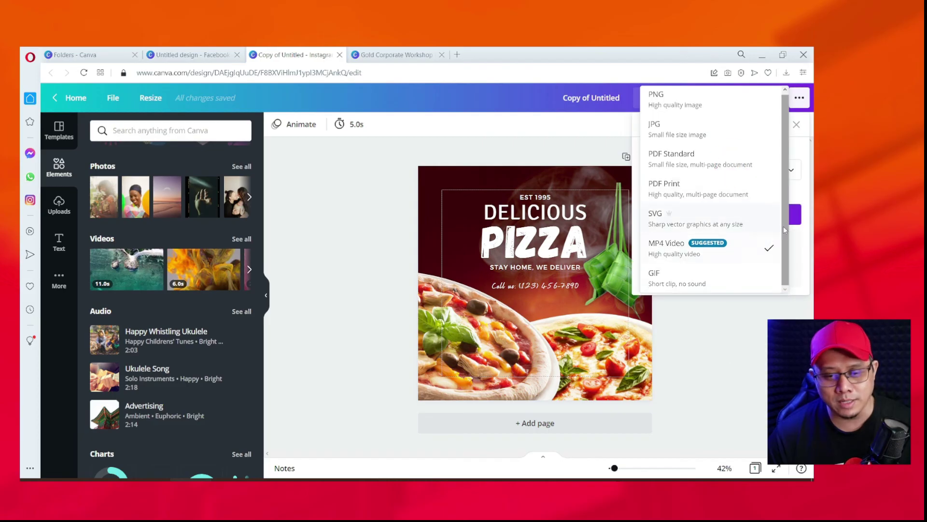
left_click(753, 248)
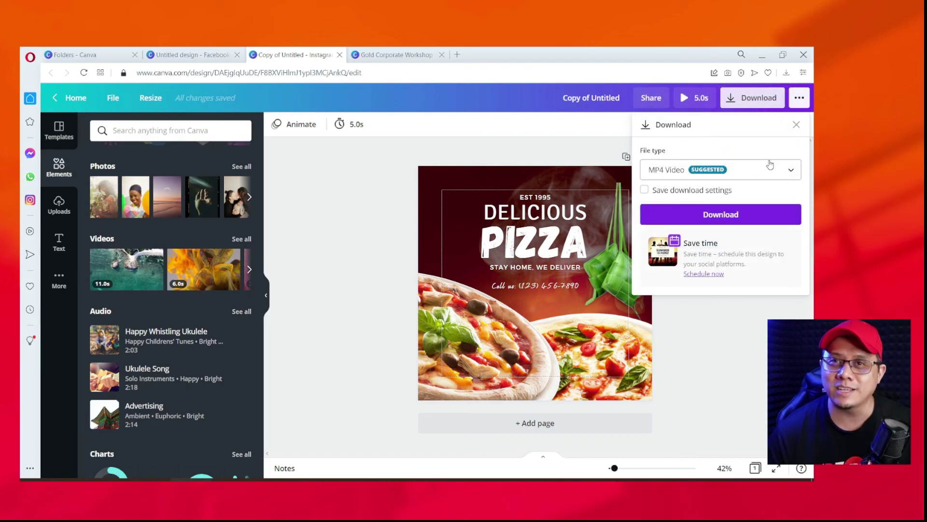